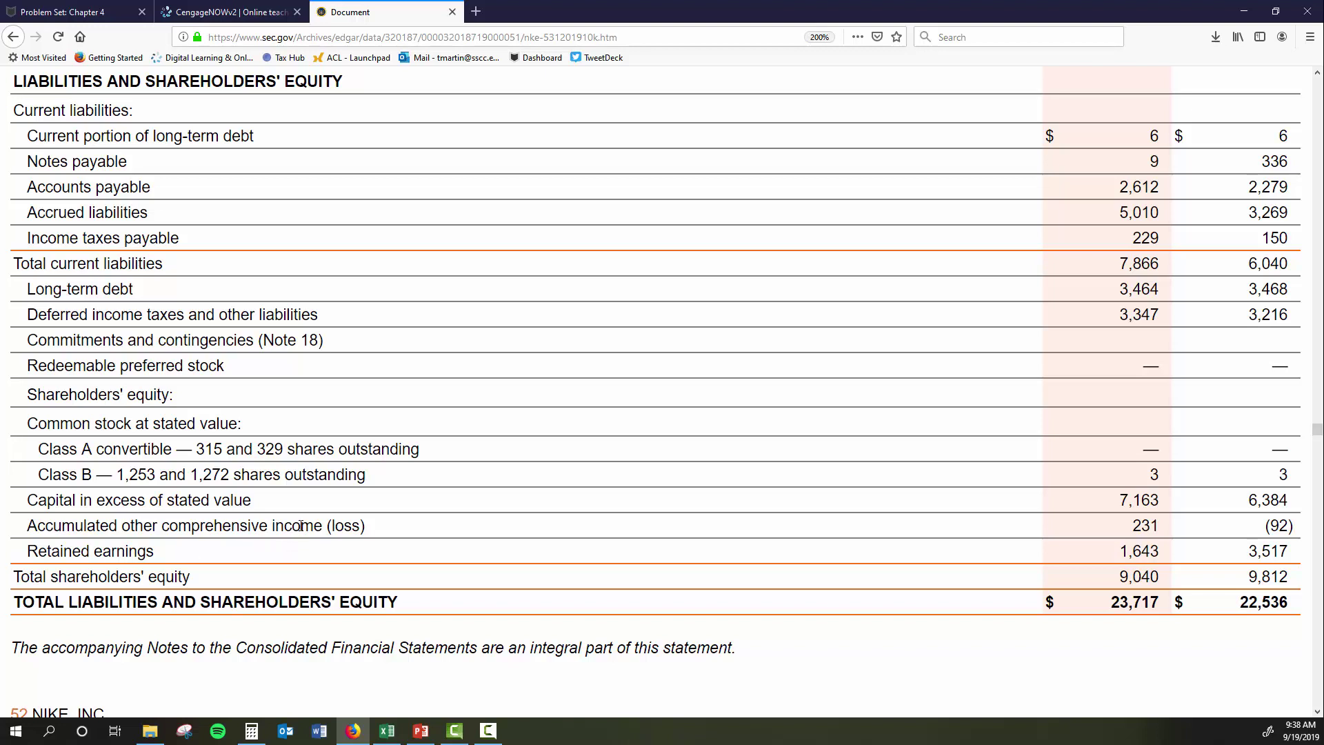
Go from the balance sheet's equity section to Nike's Consolidated Statements of Shareholders' Equity in the 10-K.
scroll(301, 526, up, 4)
scroll(413, 518, down, 6)
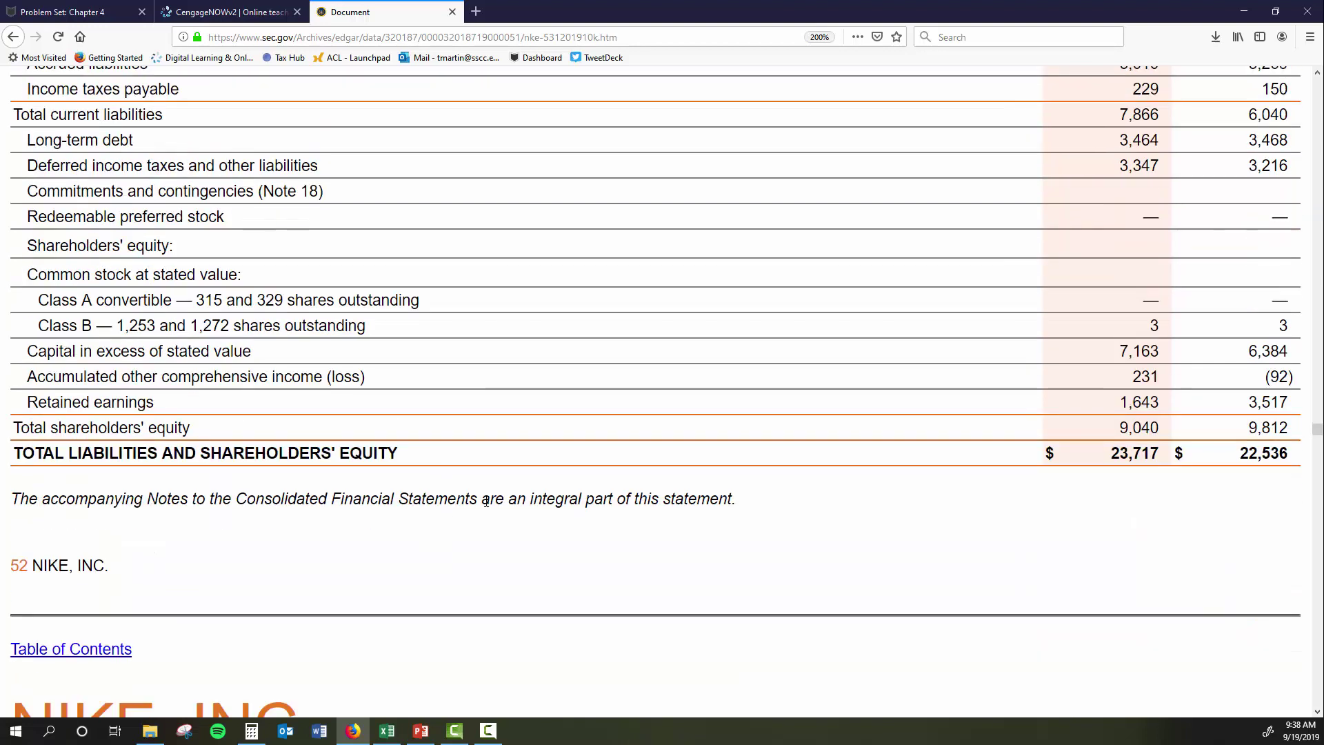
scroll(486, 501, down, 12)
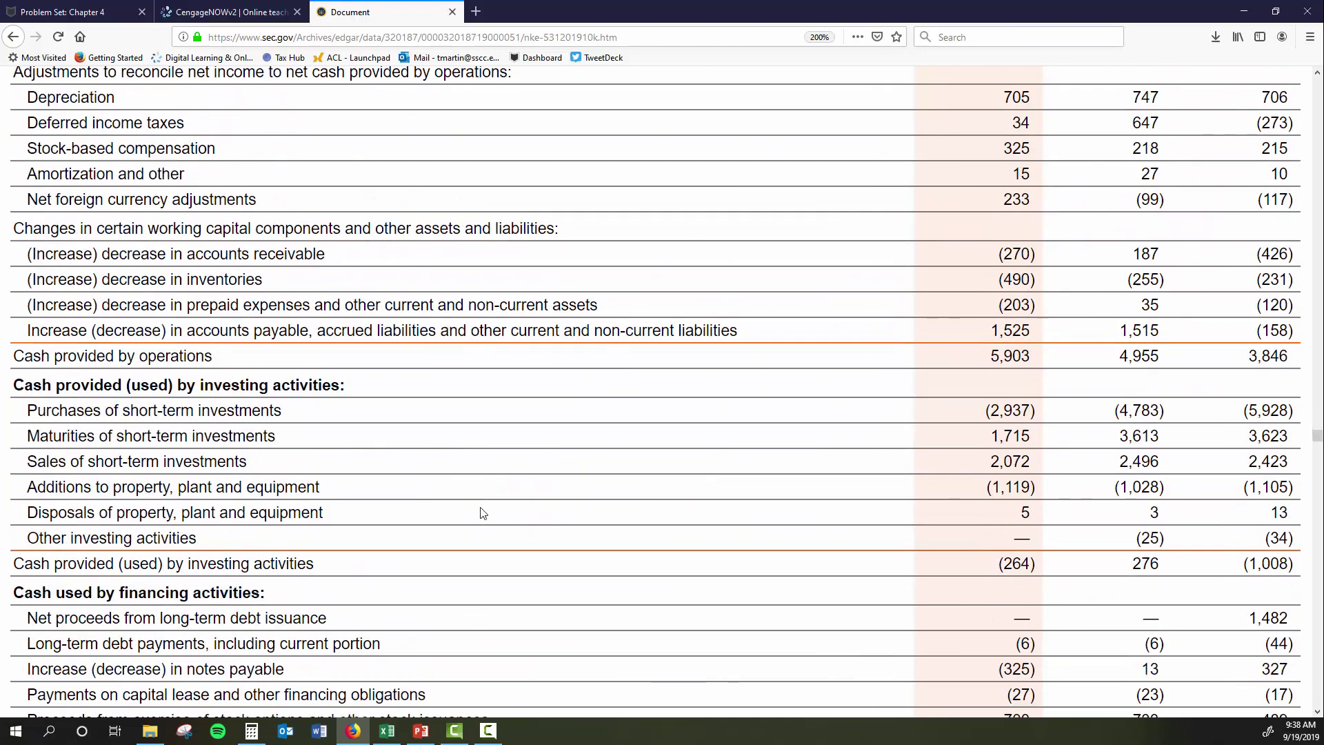
scroll(483, 514, down, 17)
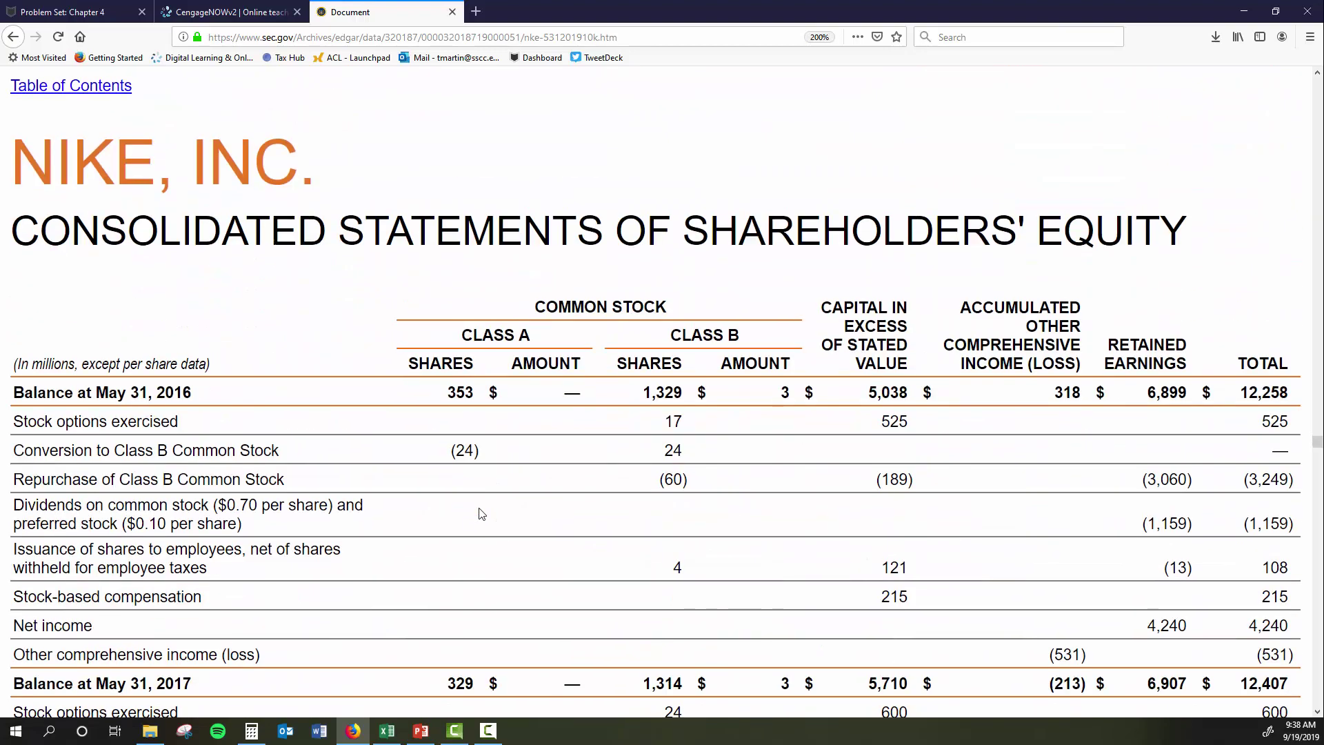
Examine the yearly activity and balances in Nike's Consolidated Statements of Shareholders' Equity from May 31, 2016 to May 31, 2019.
scroll(481, 514, down, 2)
scroll(482, 514, up, 2)
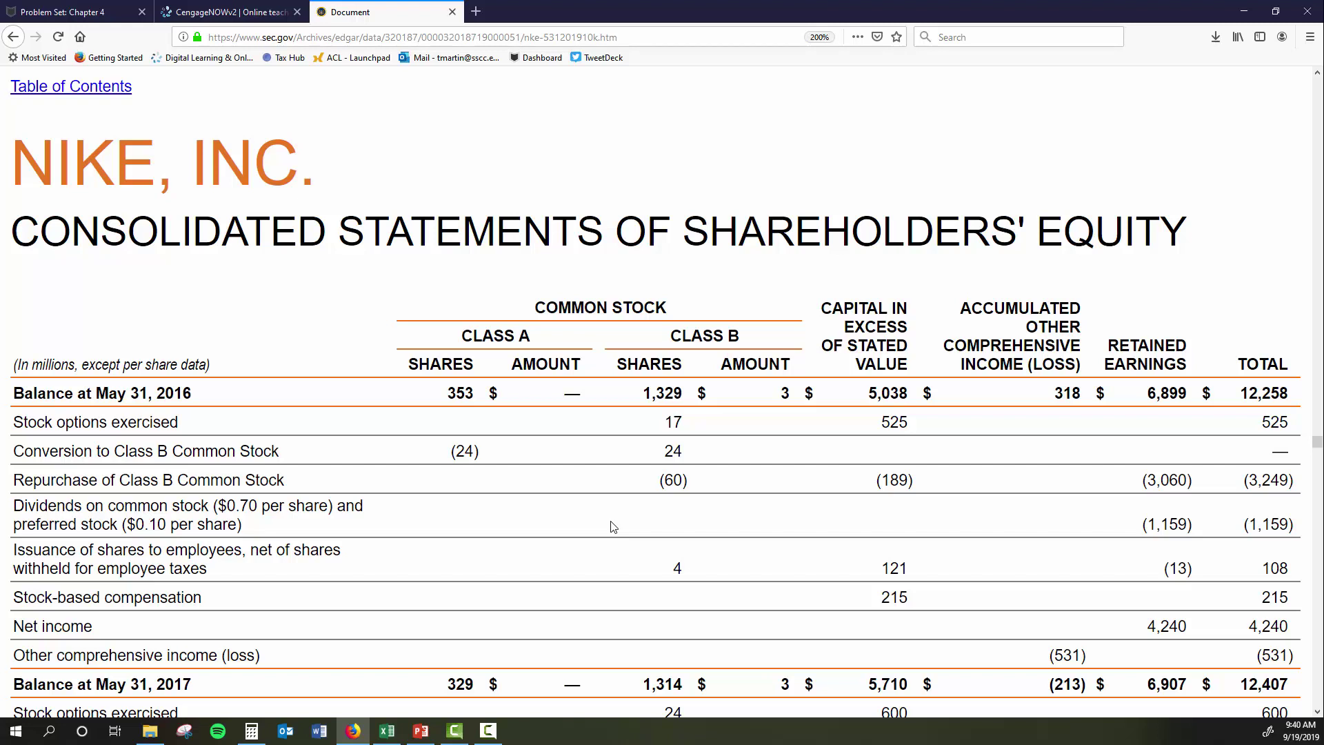
scroll(614, 526, down, 4)
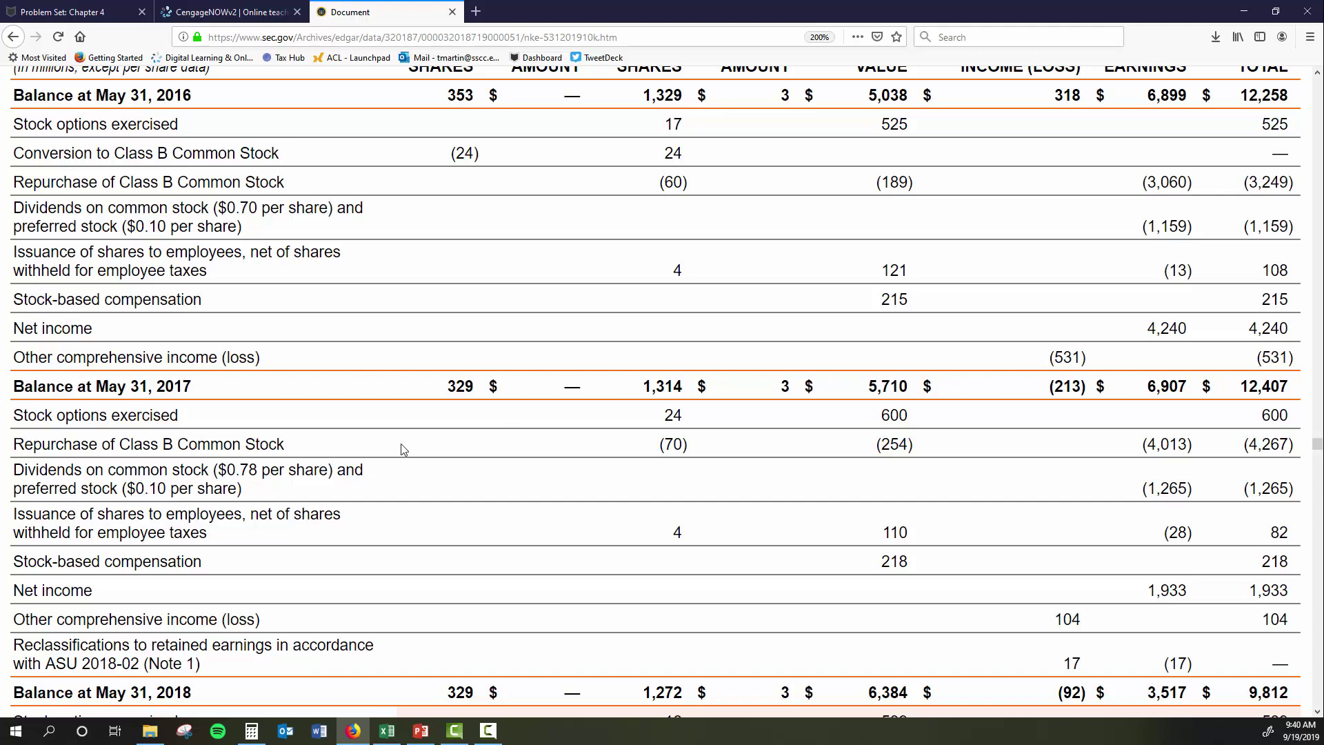
scroll(448, 504, down, 8)
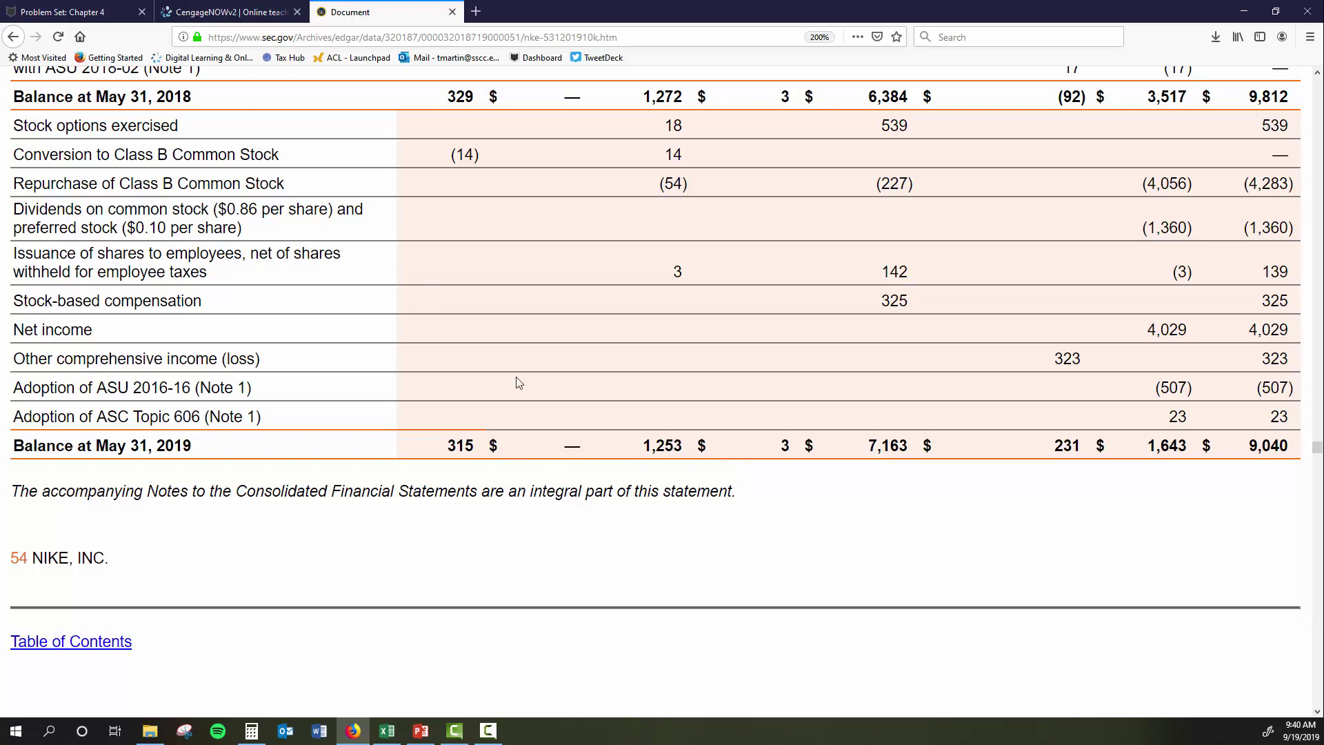
scroll(412, 371, up, 2)
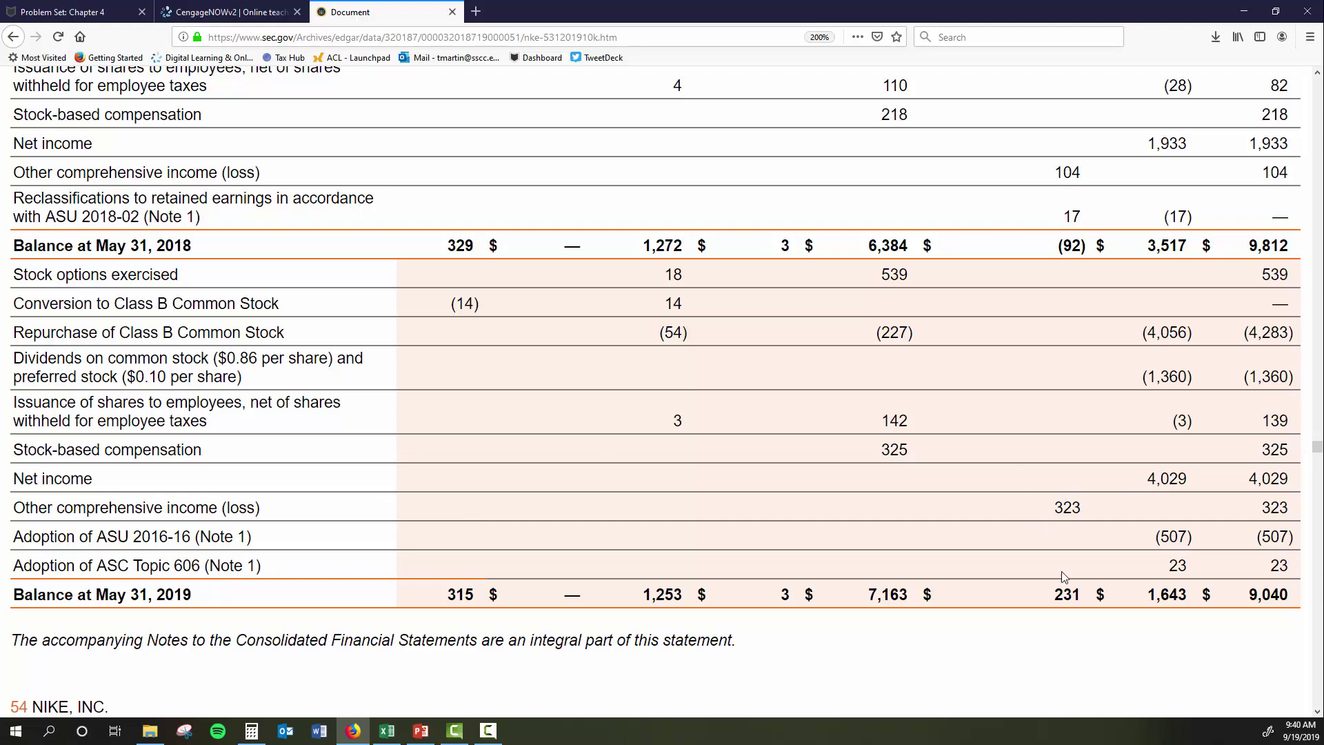
scroll(1056, 530, up, 8)
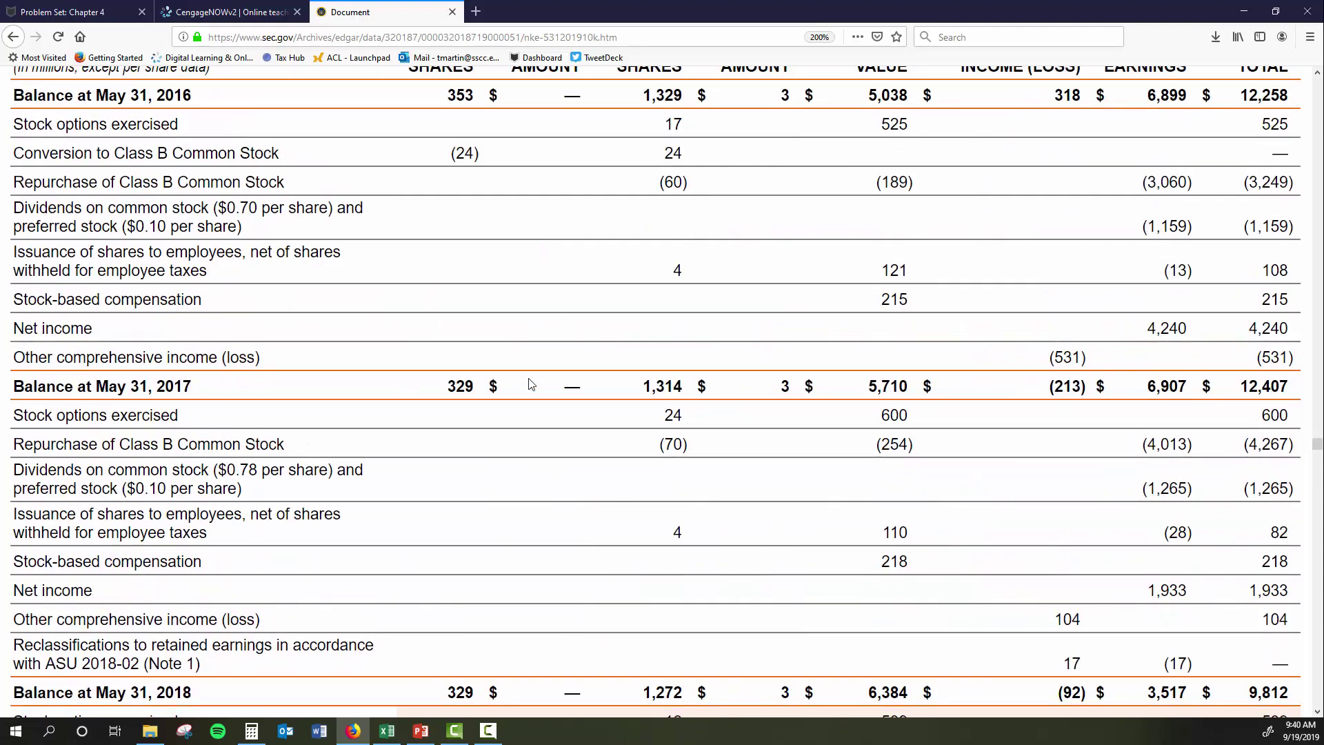
scroll(531, 384, up, 1)
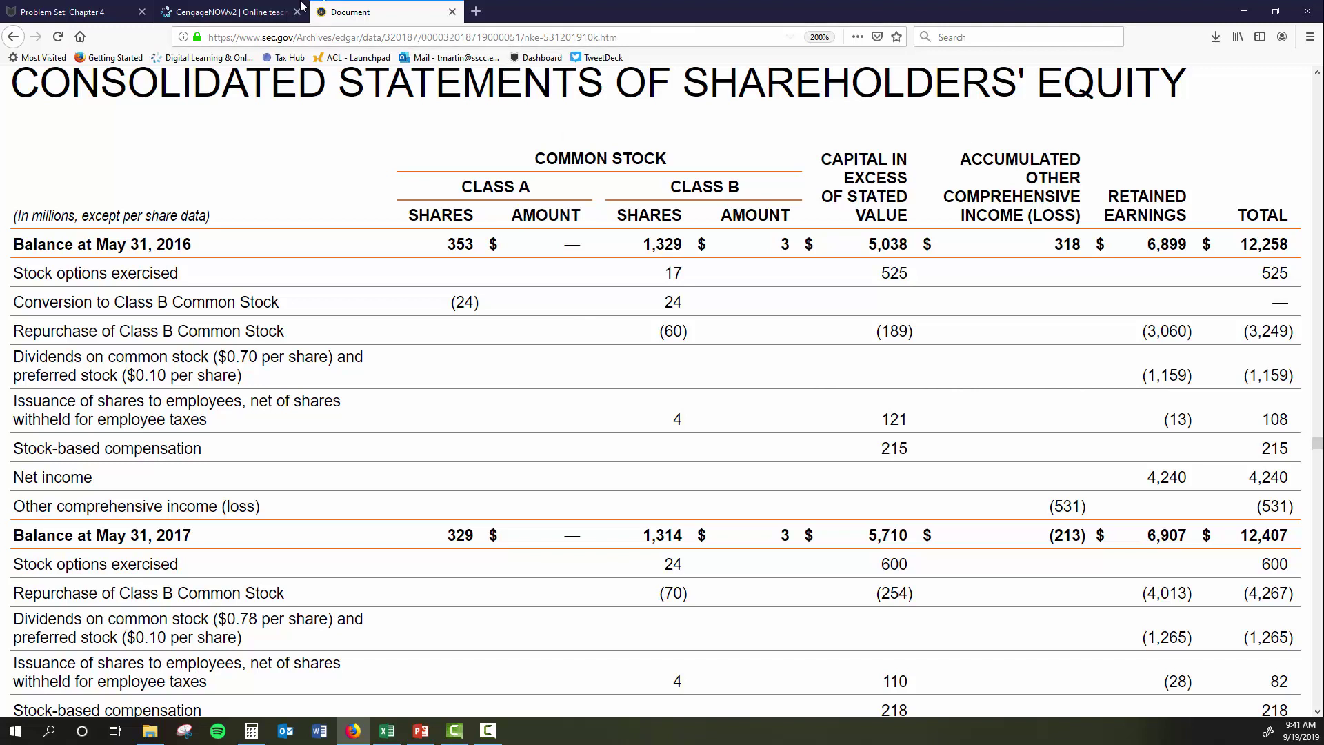
Switch to the Powder Company problem in CengageNOWv2 and compare its blank statement of shareholders' equity with Nike's published statement.
click(246, 8)
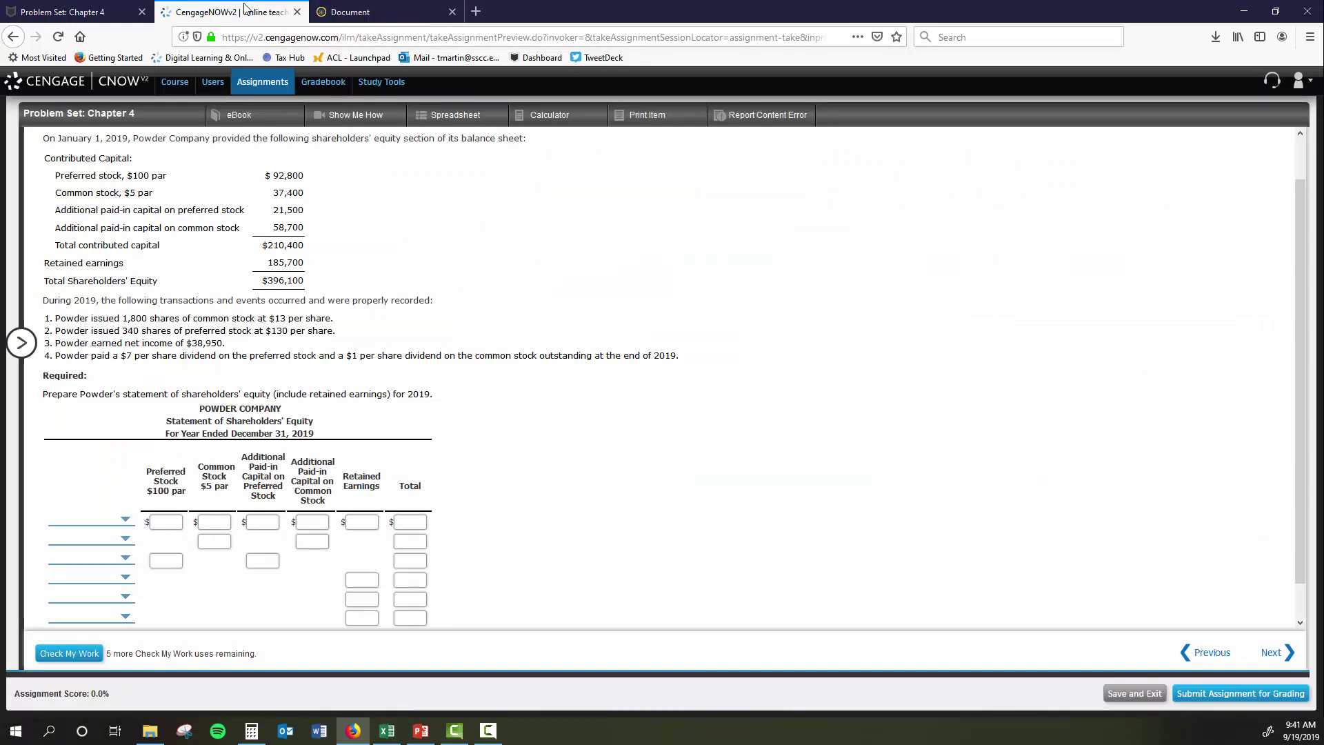
click(22, 343)
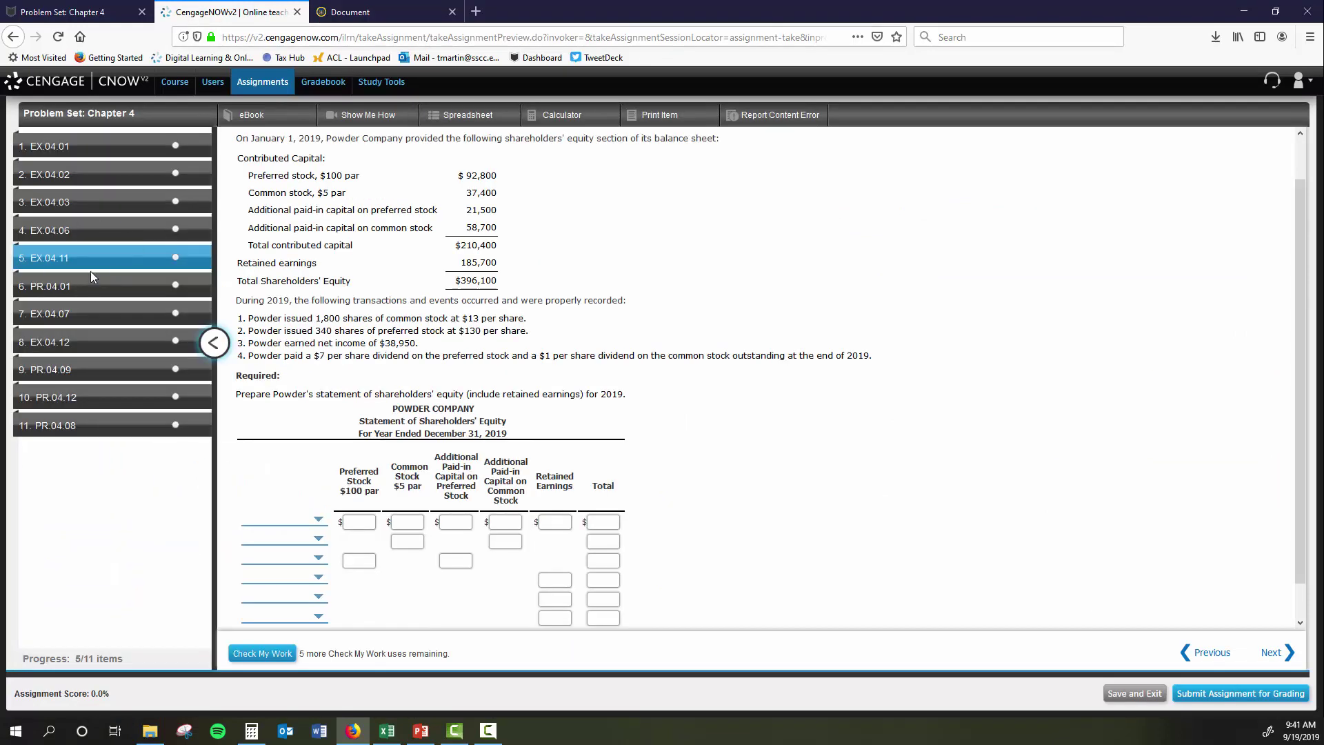
click(214, 343)
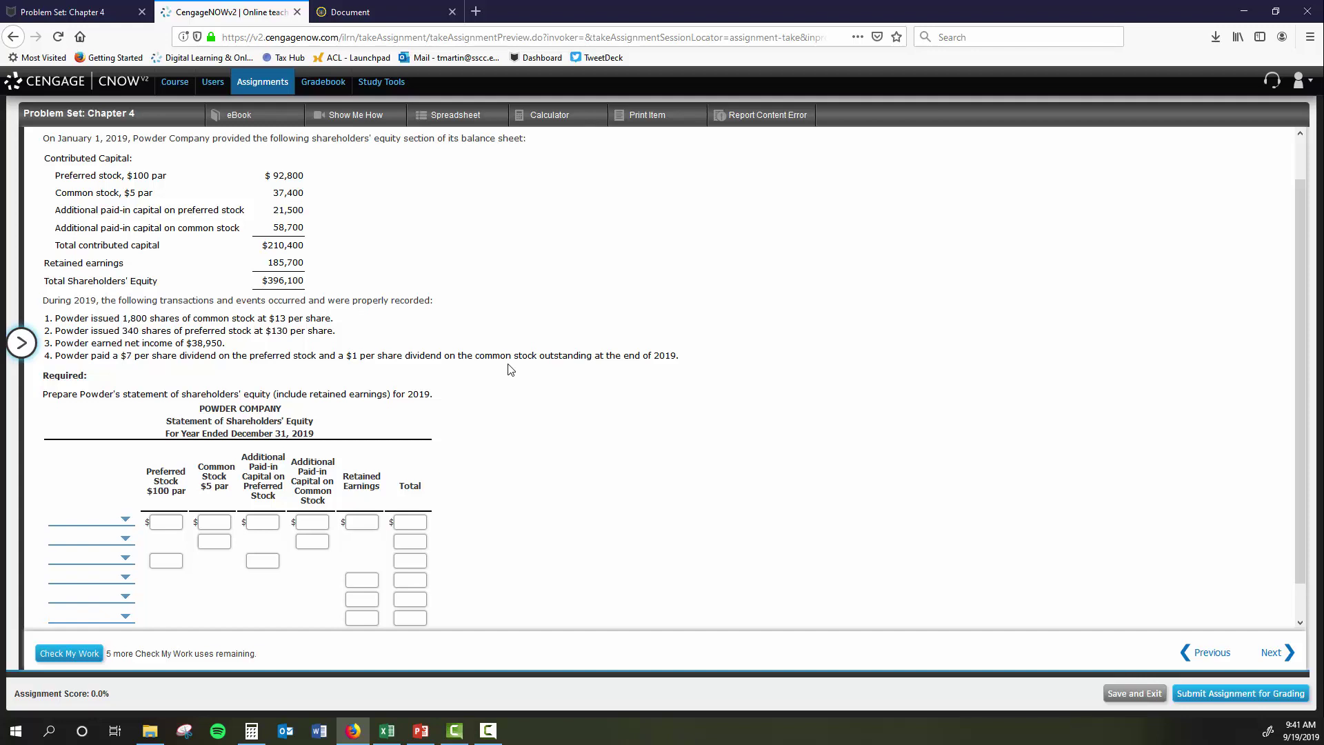
scroll(511, 372, up, 1)
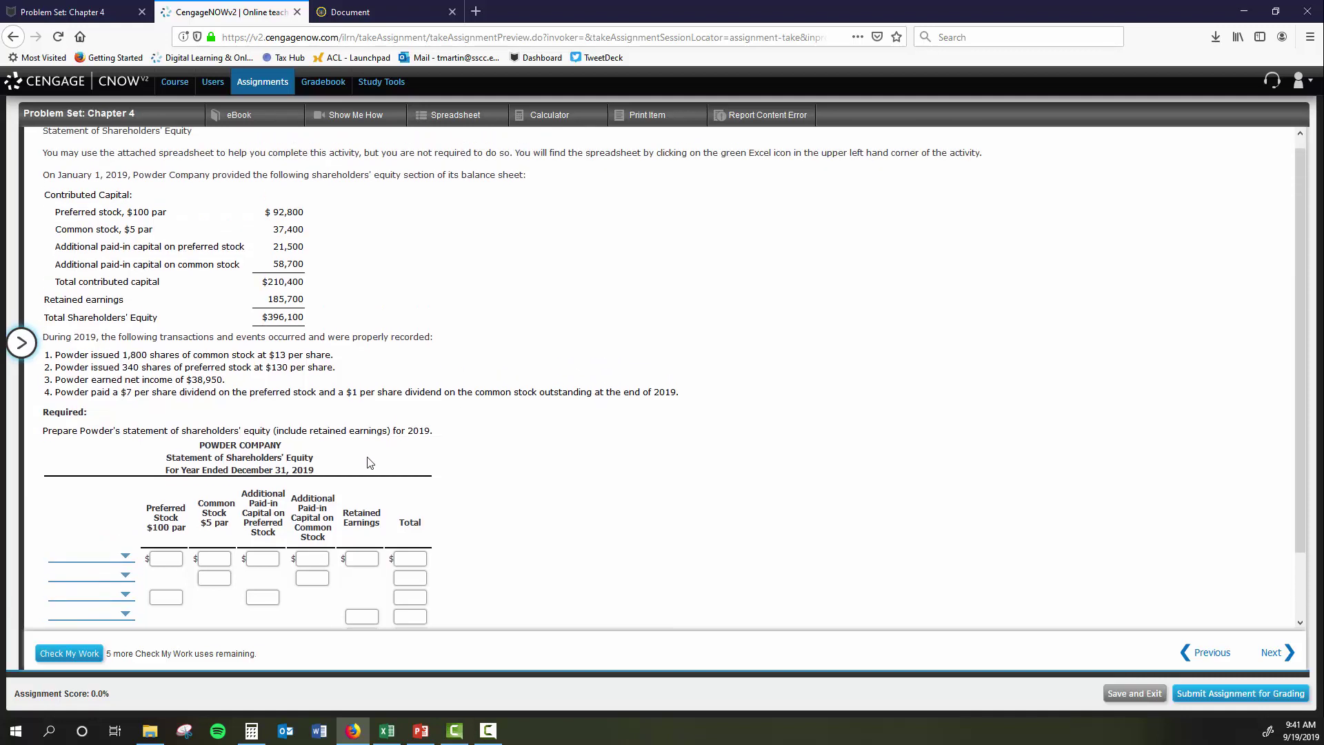
scroll(388, 470, down, 2)
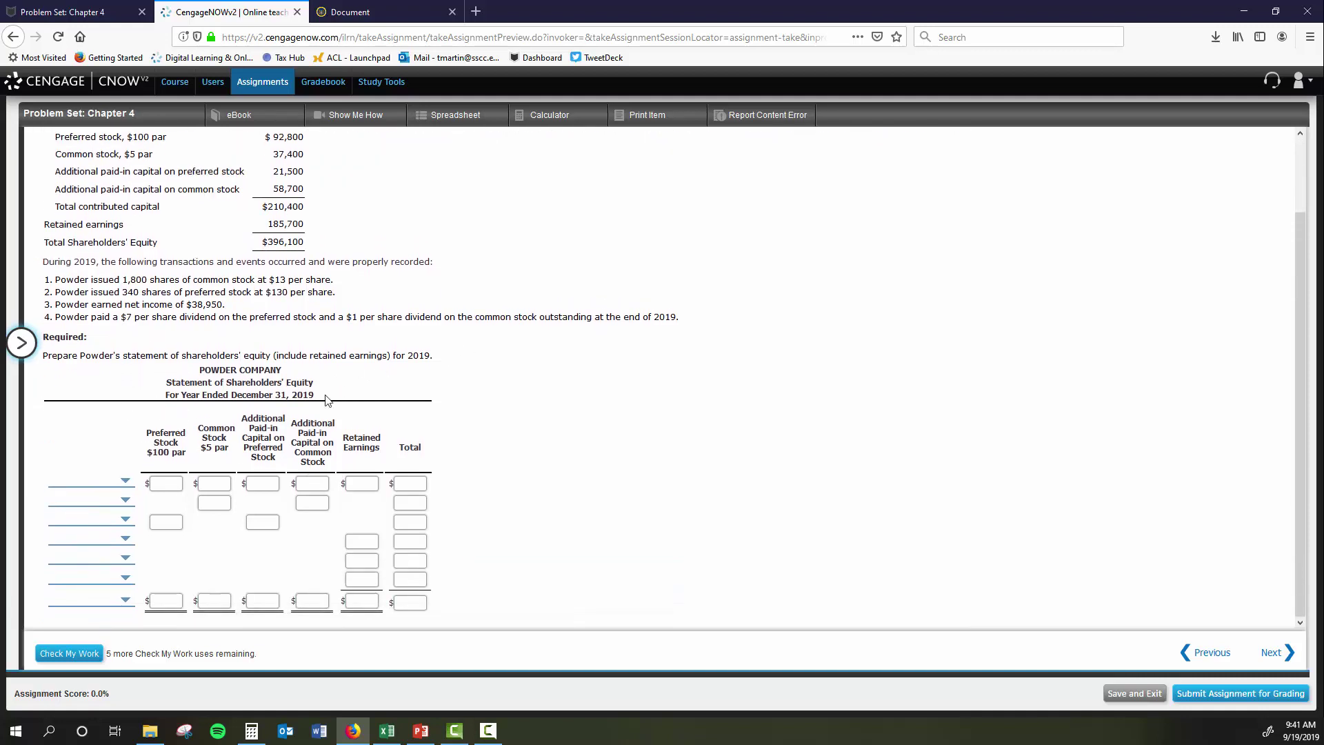
click(415, 7)
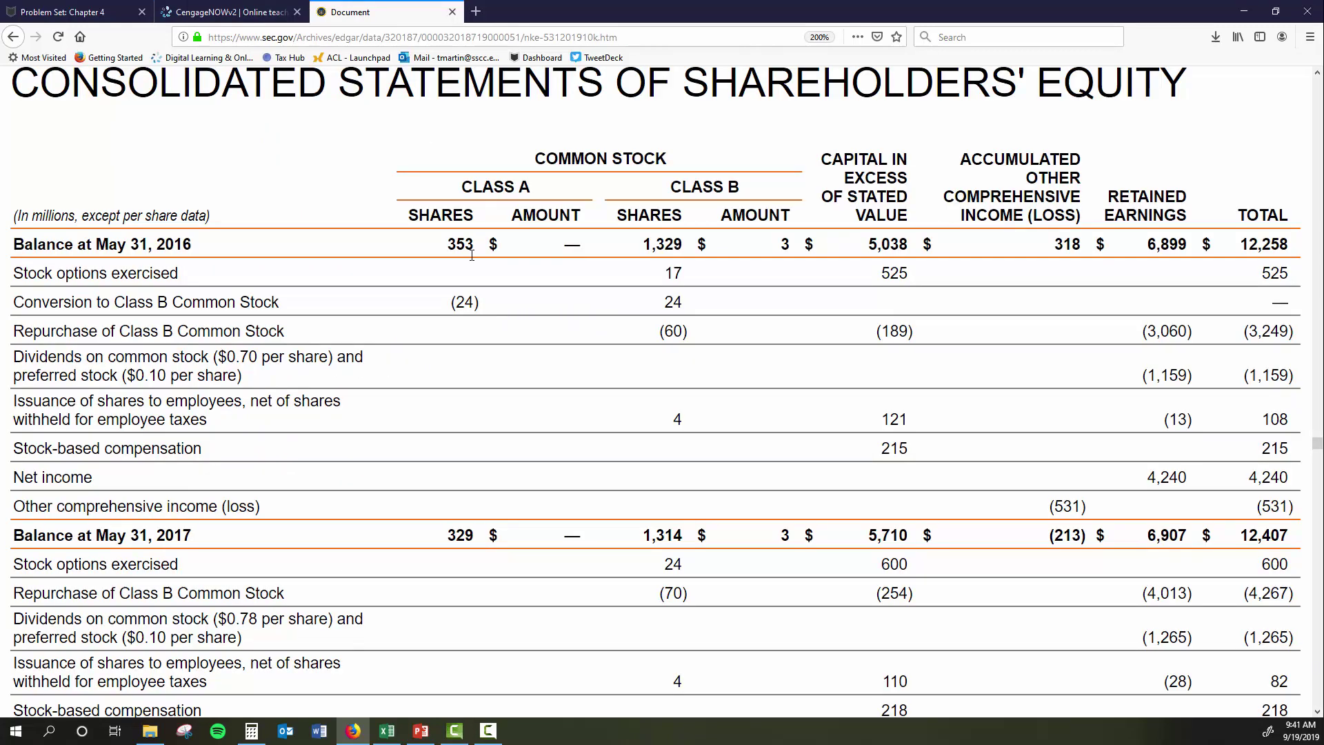
scroll(463, 269, up, 2)
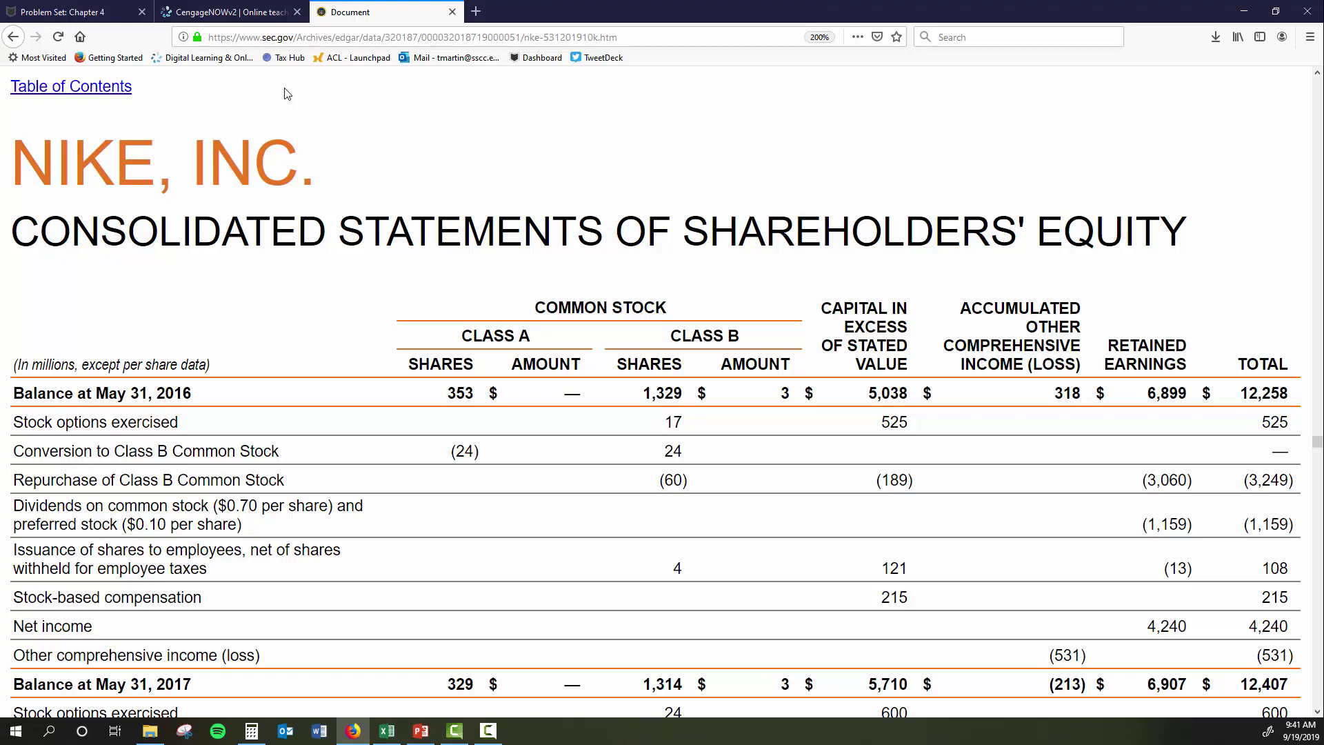
Return to the Powder Company problem and review its opening equity balances, 2019 transactions and blank statement layout.
click(252, 16)
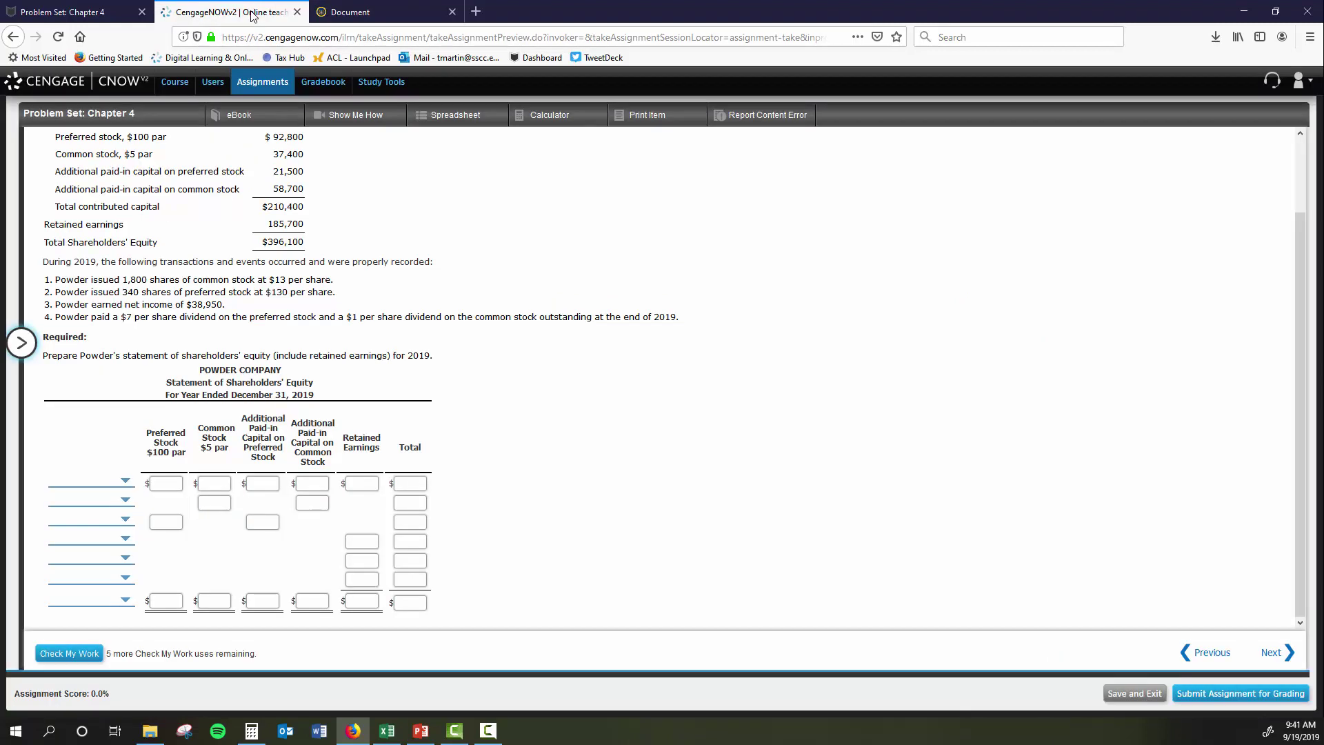
scroll(550, 376, up, 2)
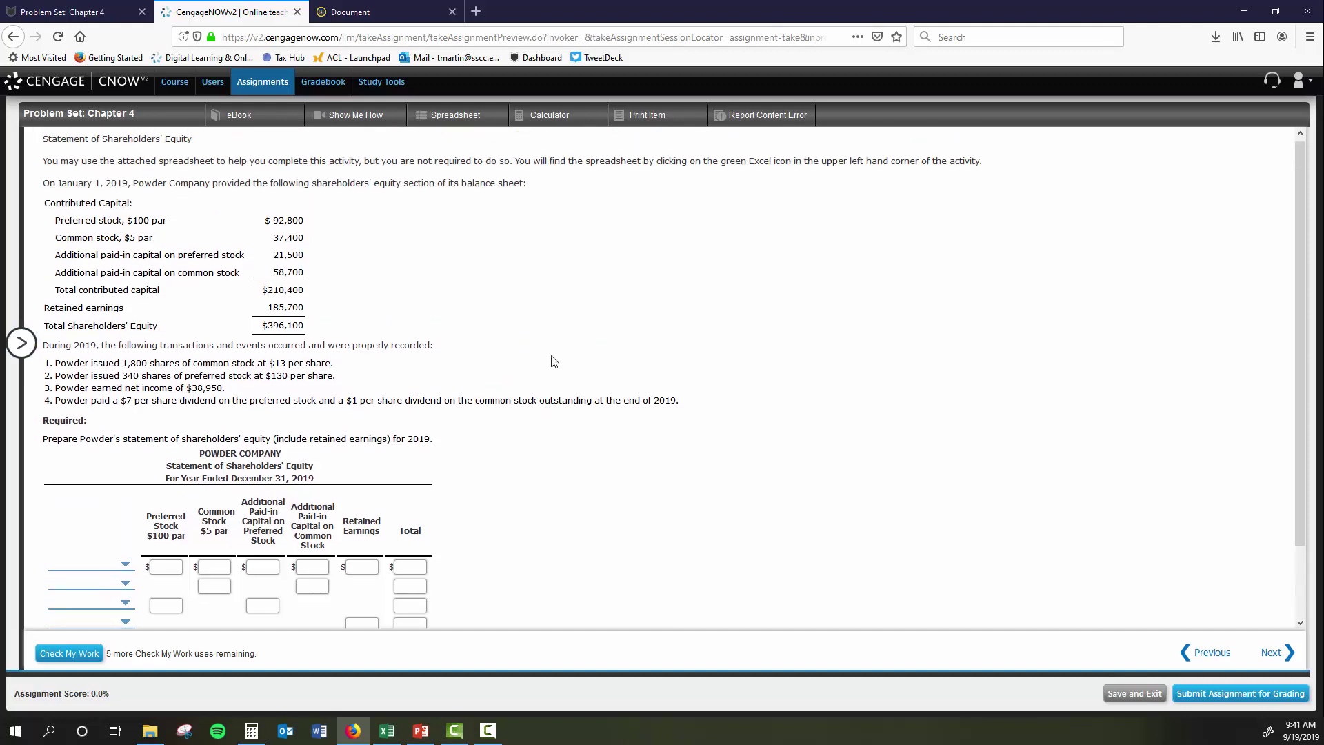
middle_click(692, 426)
middle_click(660, 459)
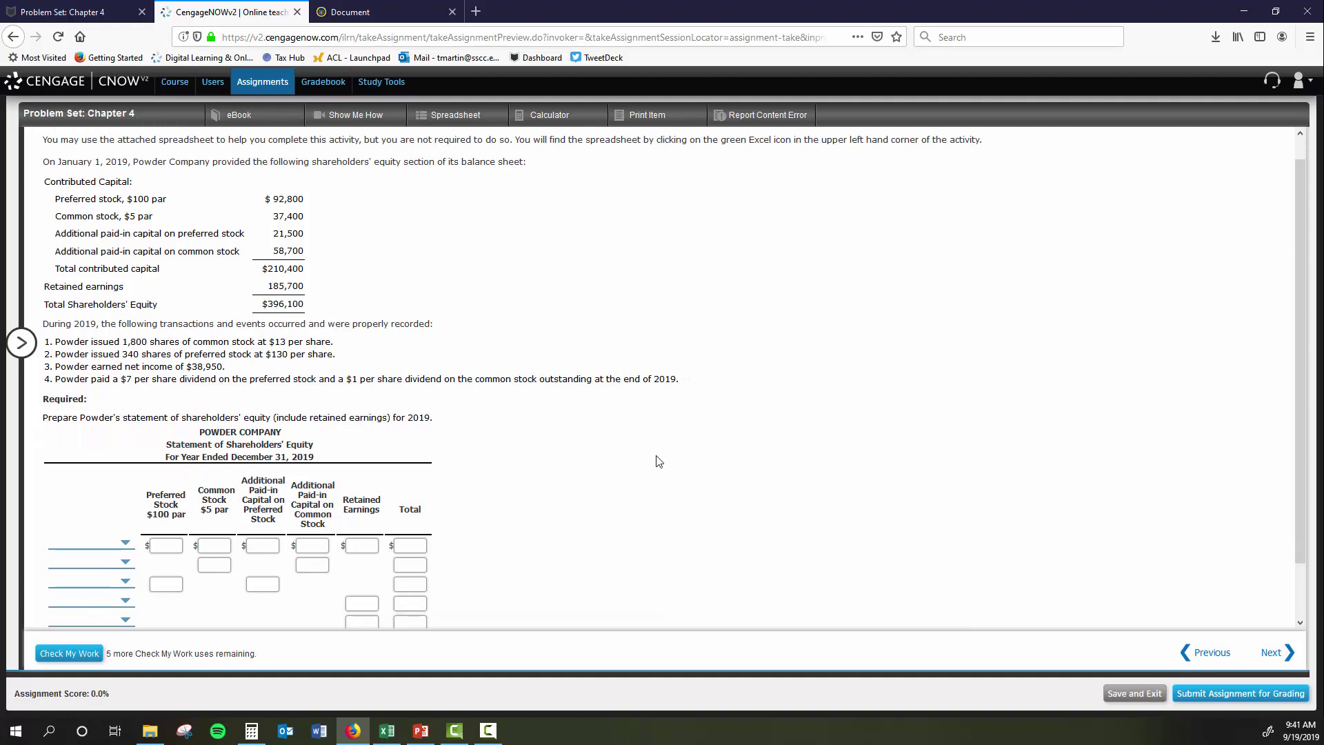
middle_click(654, 455)
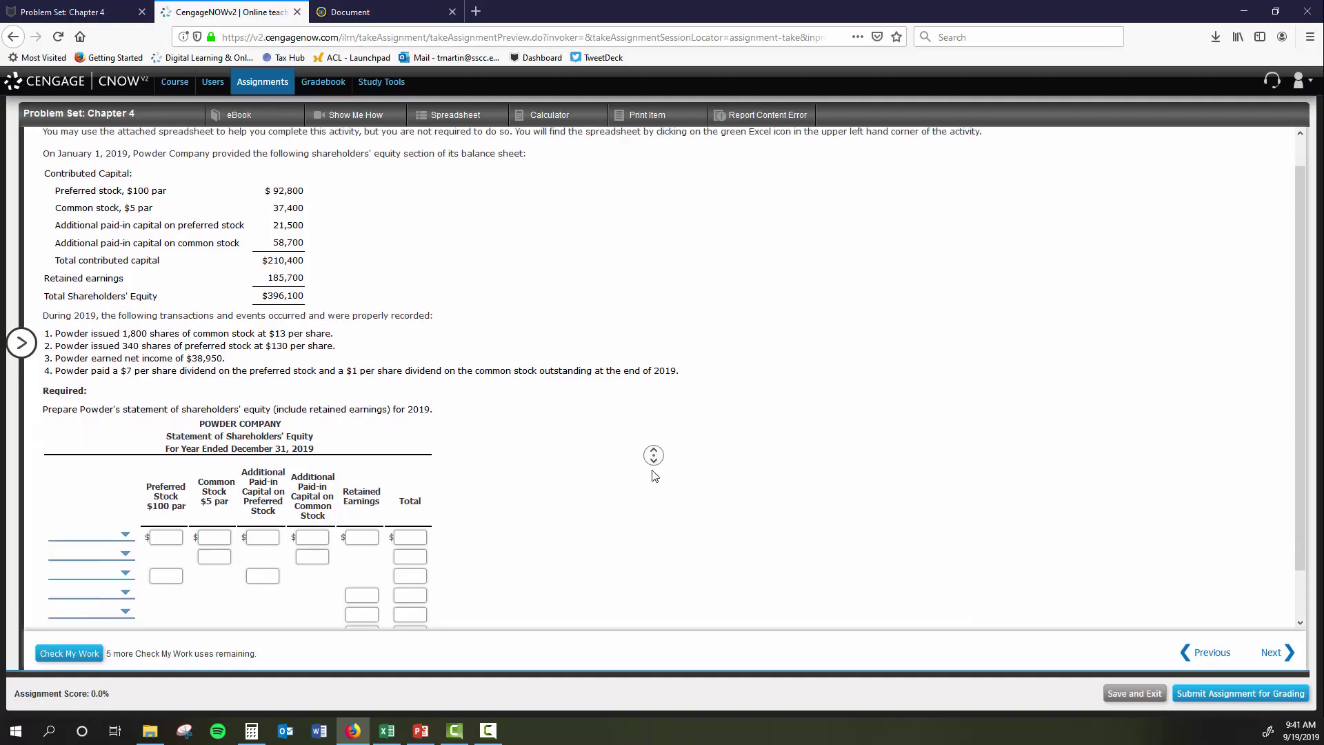
middle_click(653, 473)
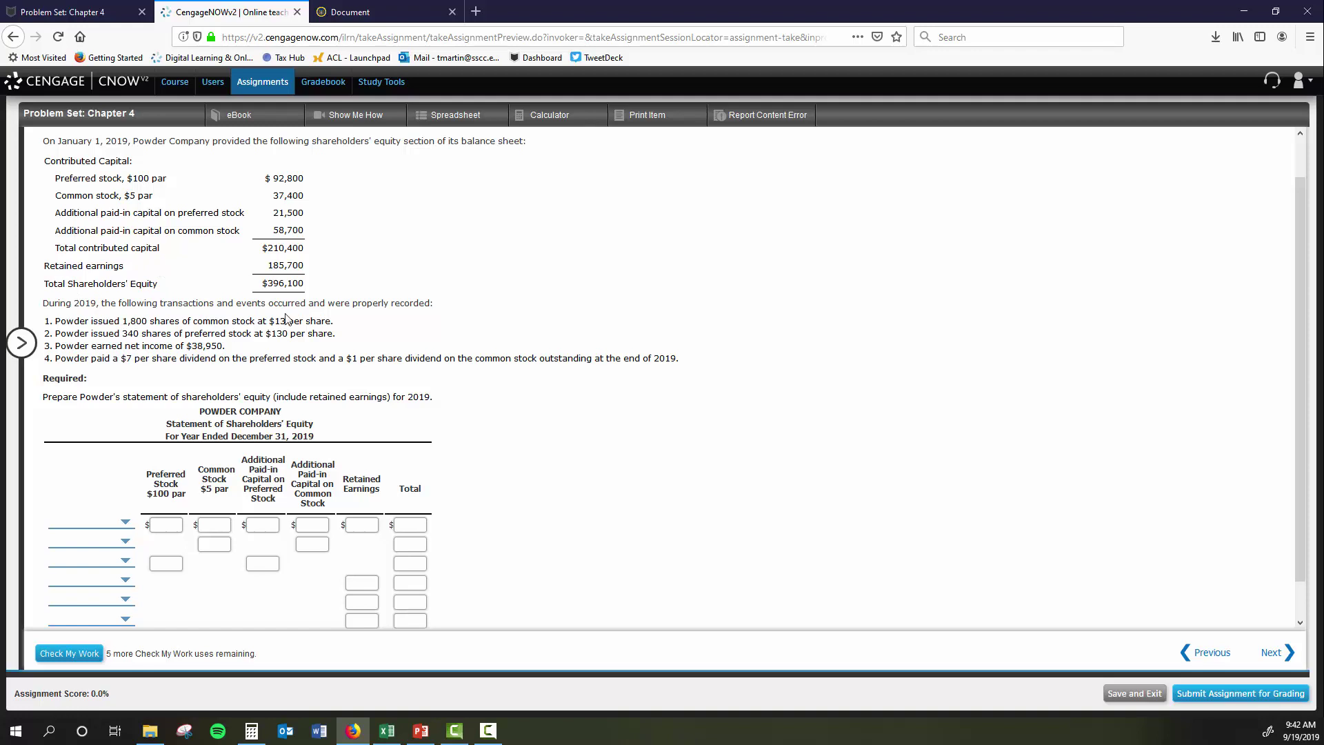
scroll(278, 330, down, 1)
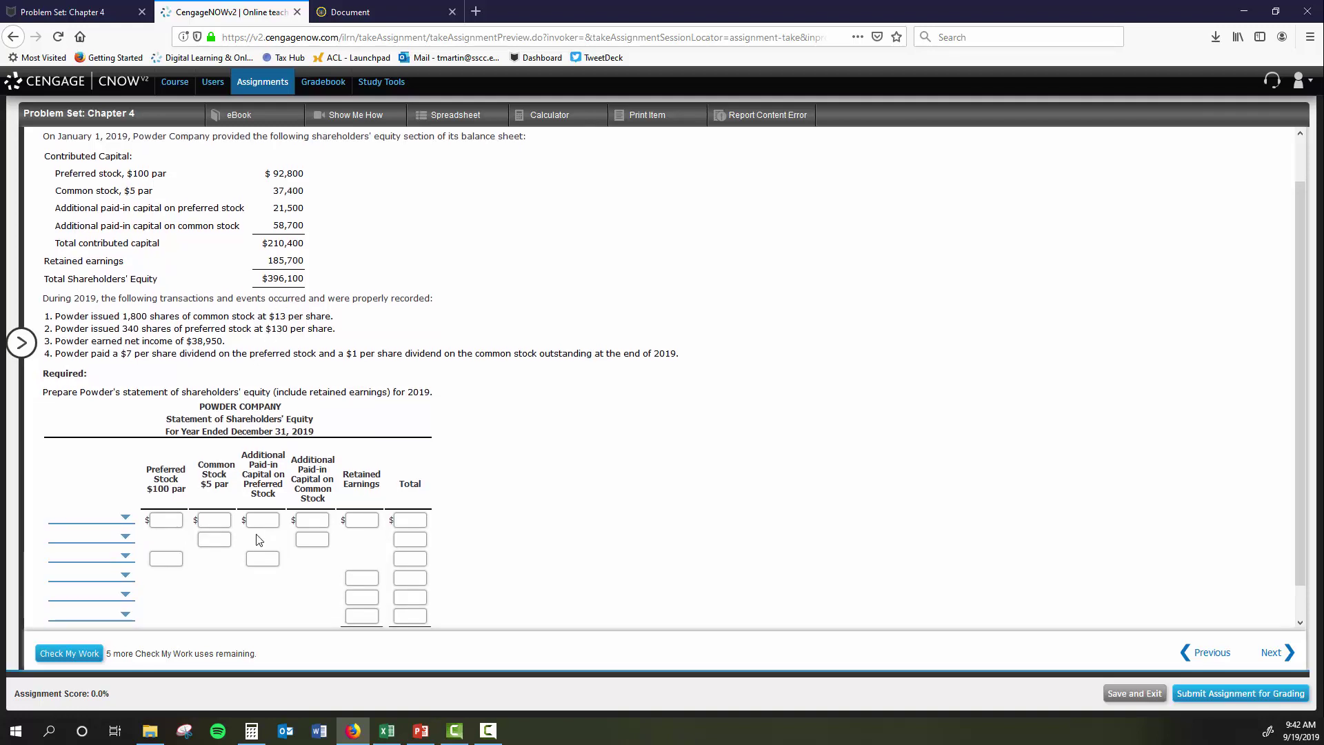
middle_click(547, 424)
scroll(547, 424, down, 1)
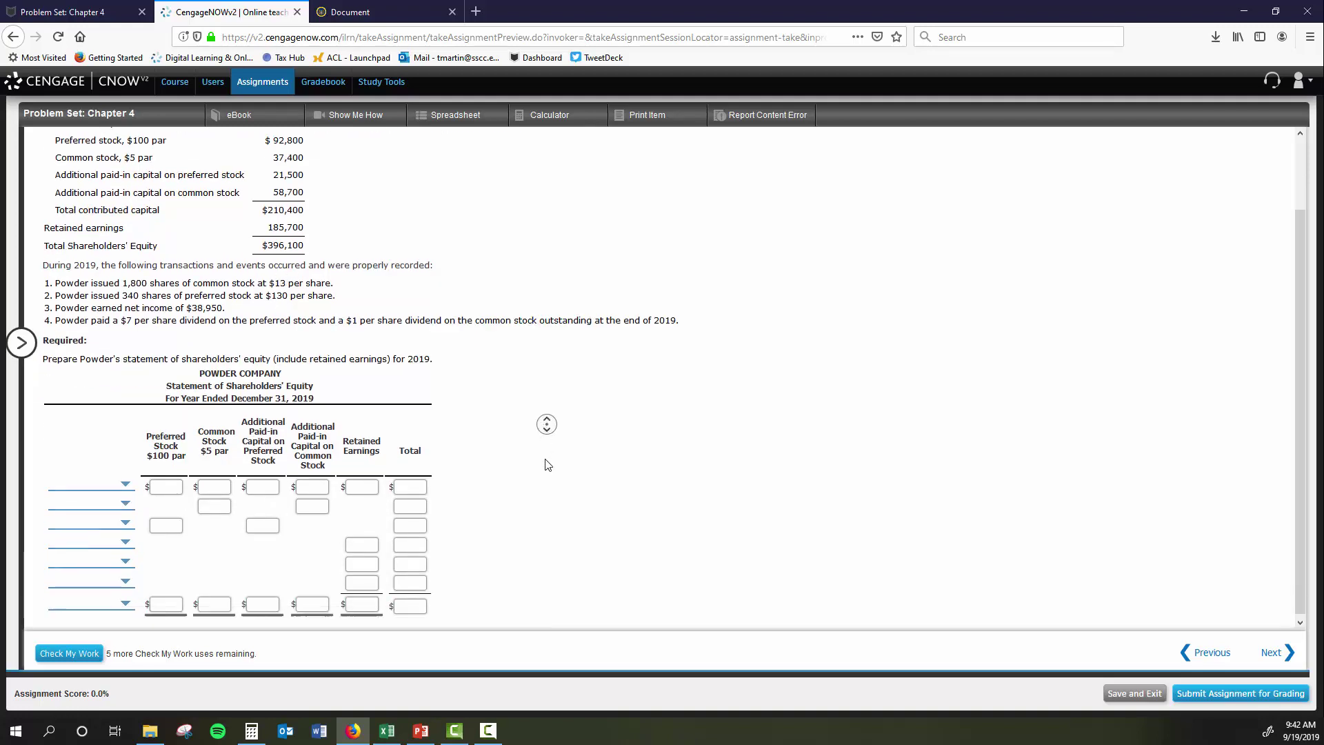
click(544, 464)
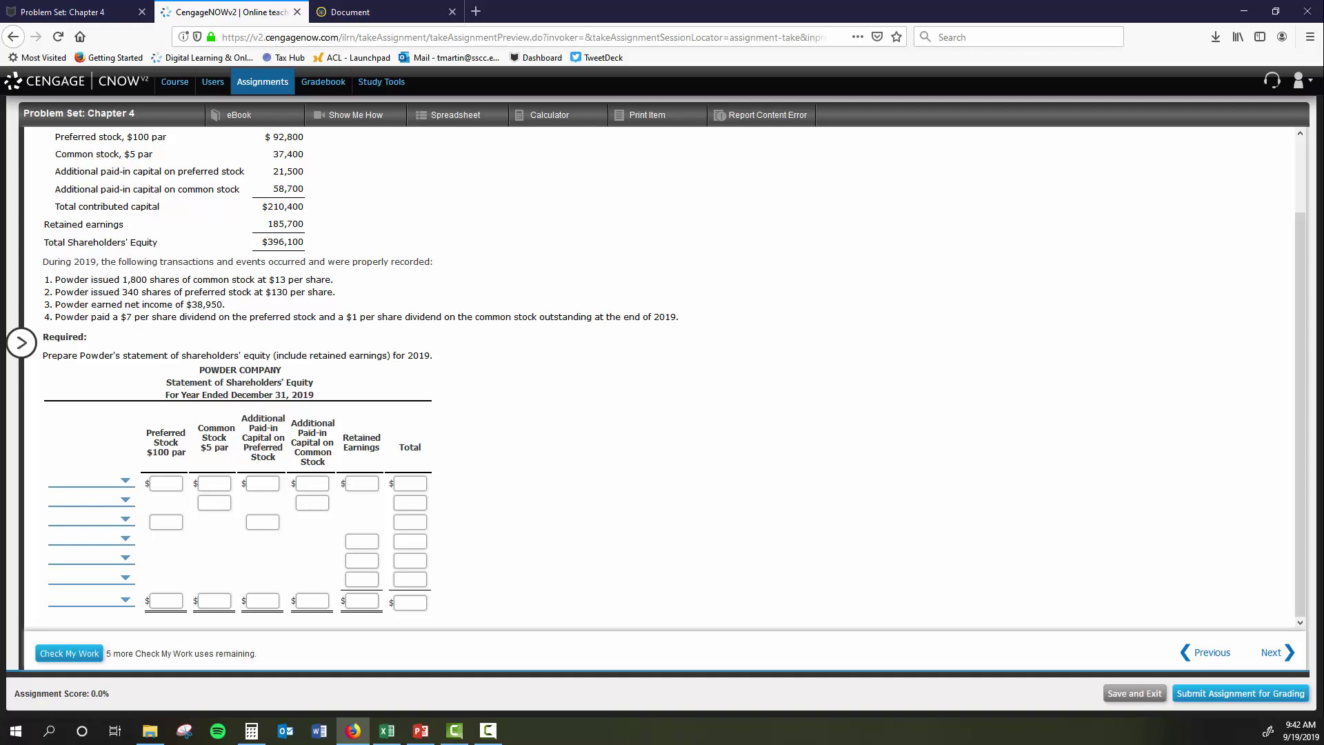
key(F10)
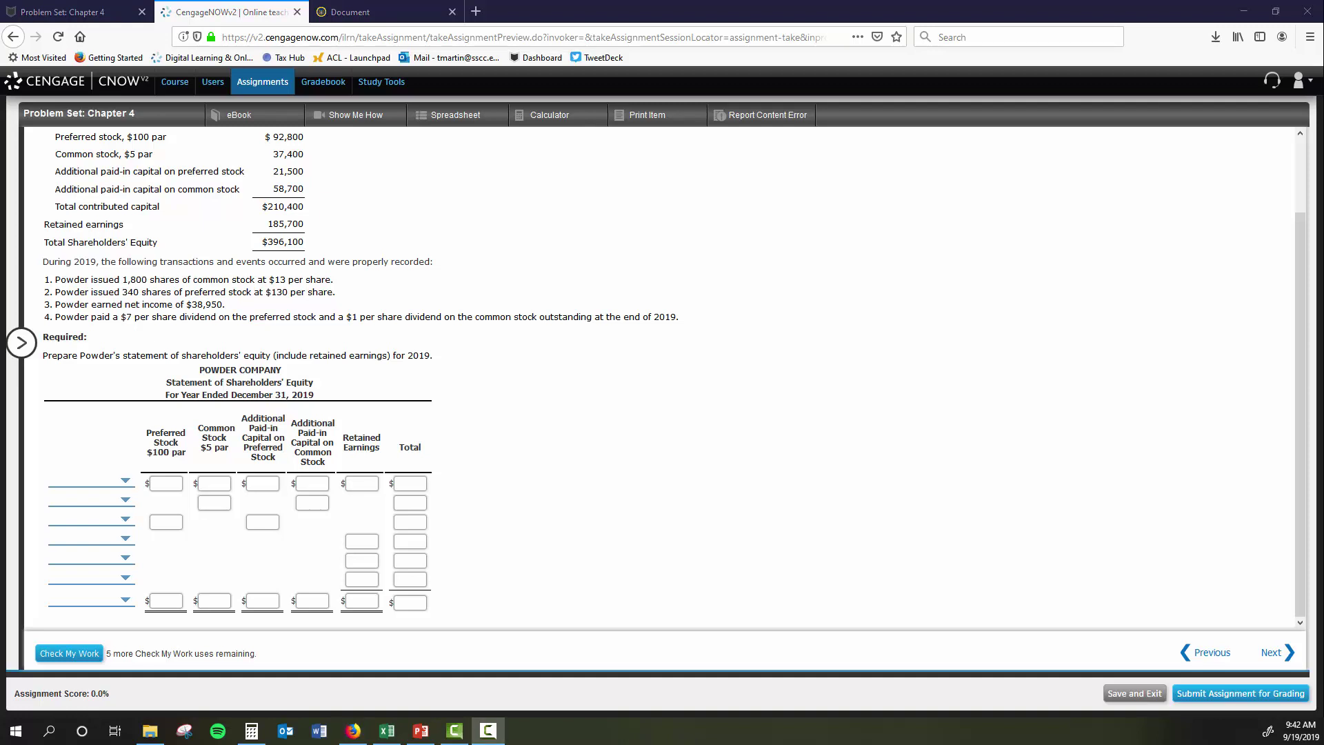
Label the first three statement rows Balances, 1/1/19, Common stock issued and Preferred stock issued.
click(125, 484)
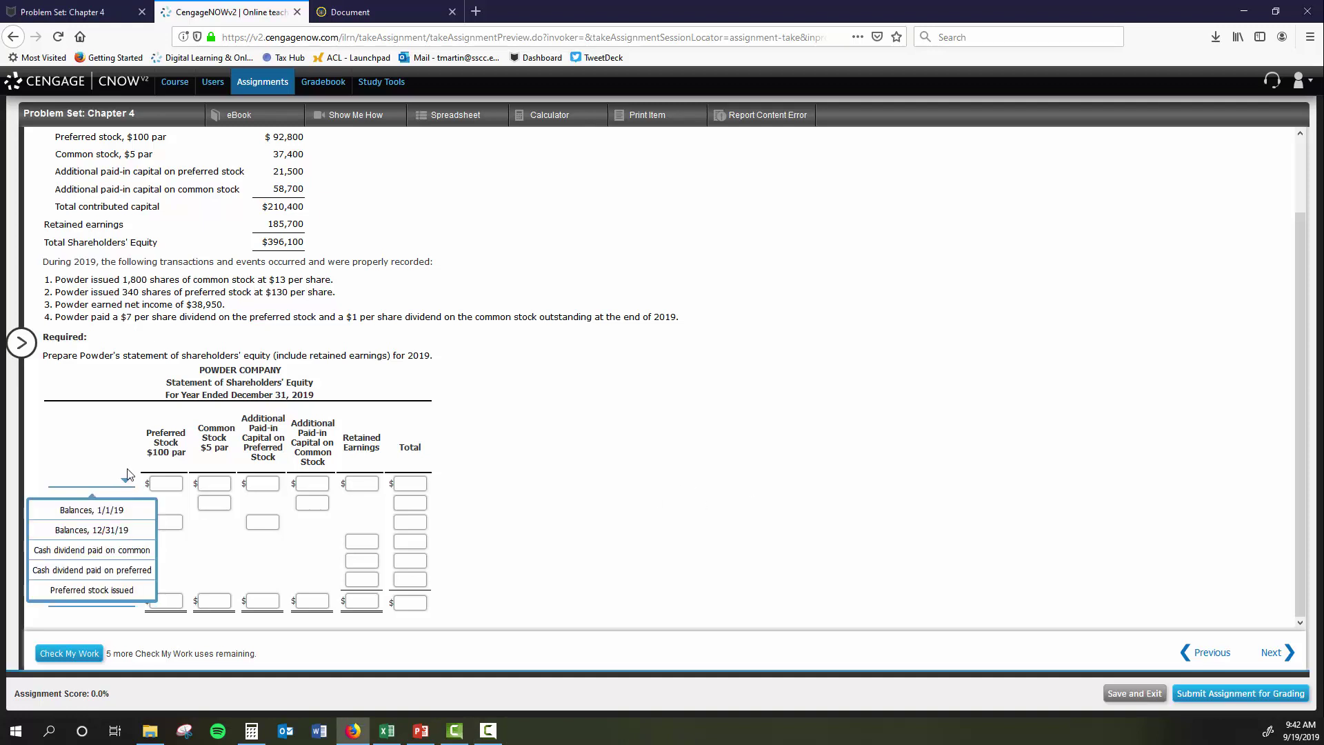
click(133, 512)
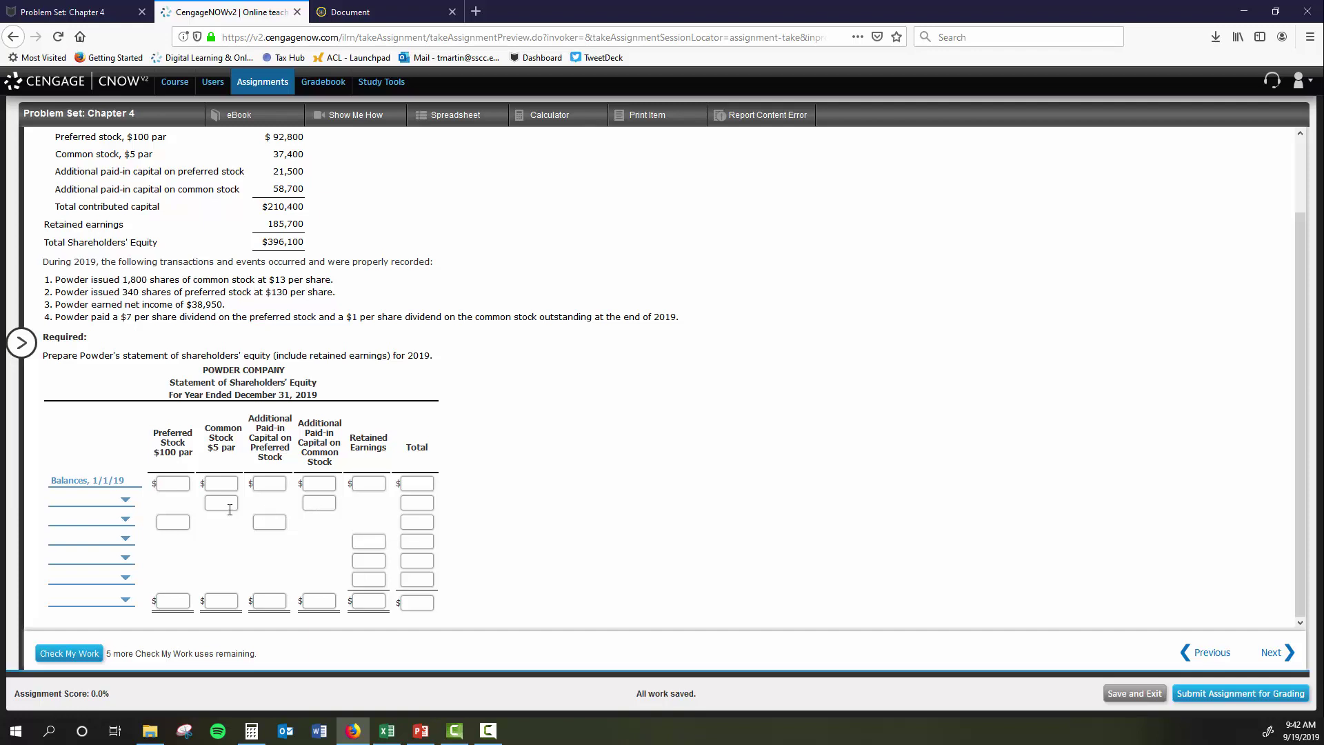
click(125, 503)
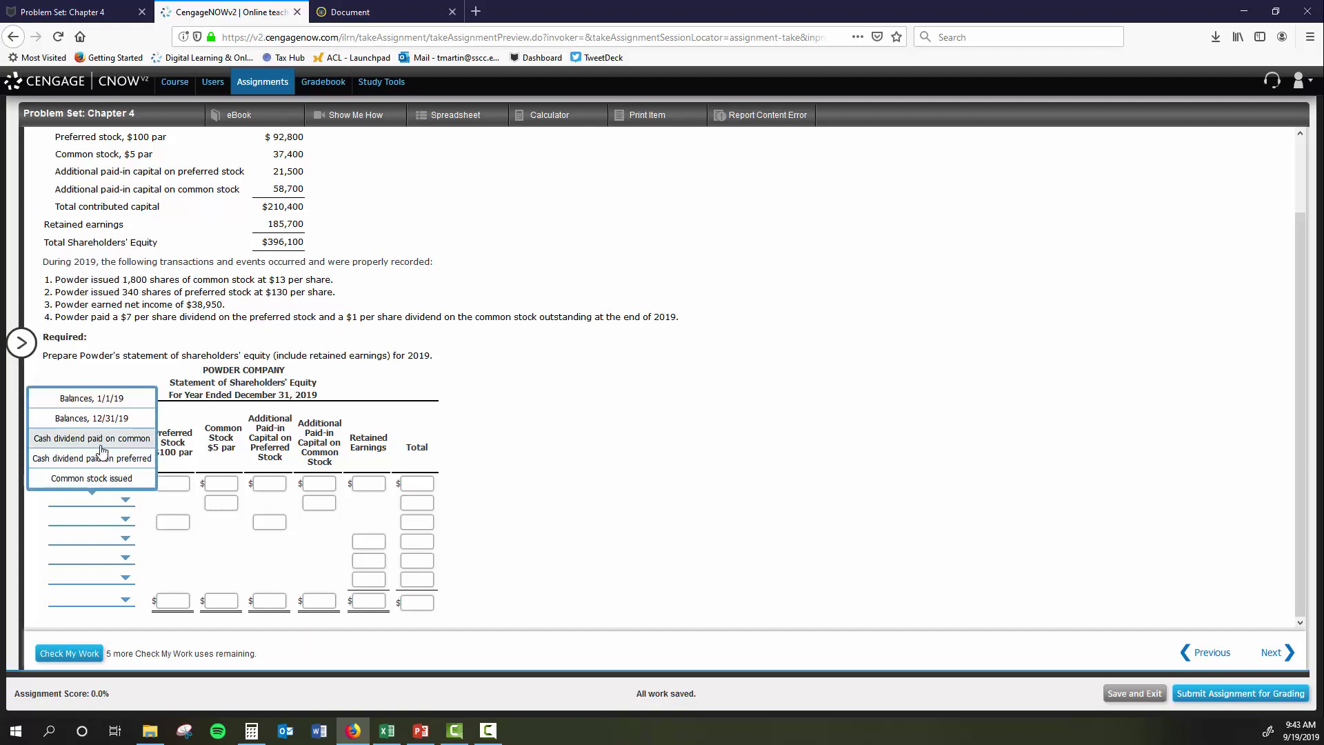
click(91, 478)
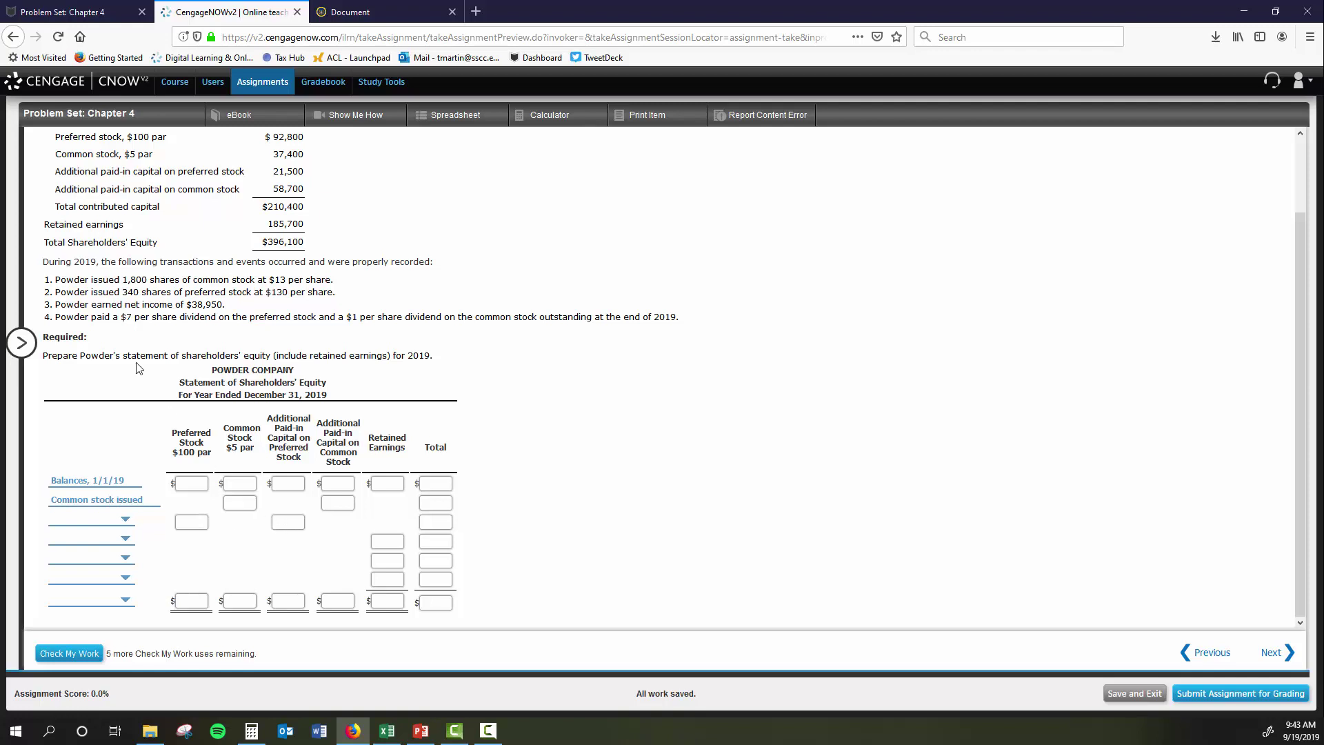
click(125, 517)
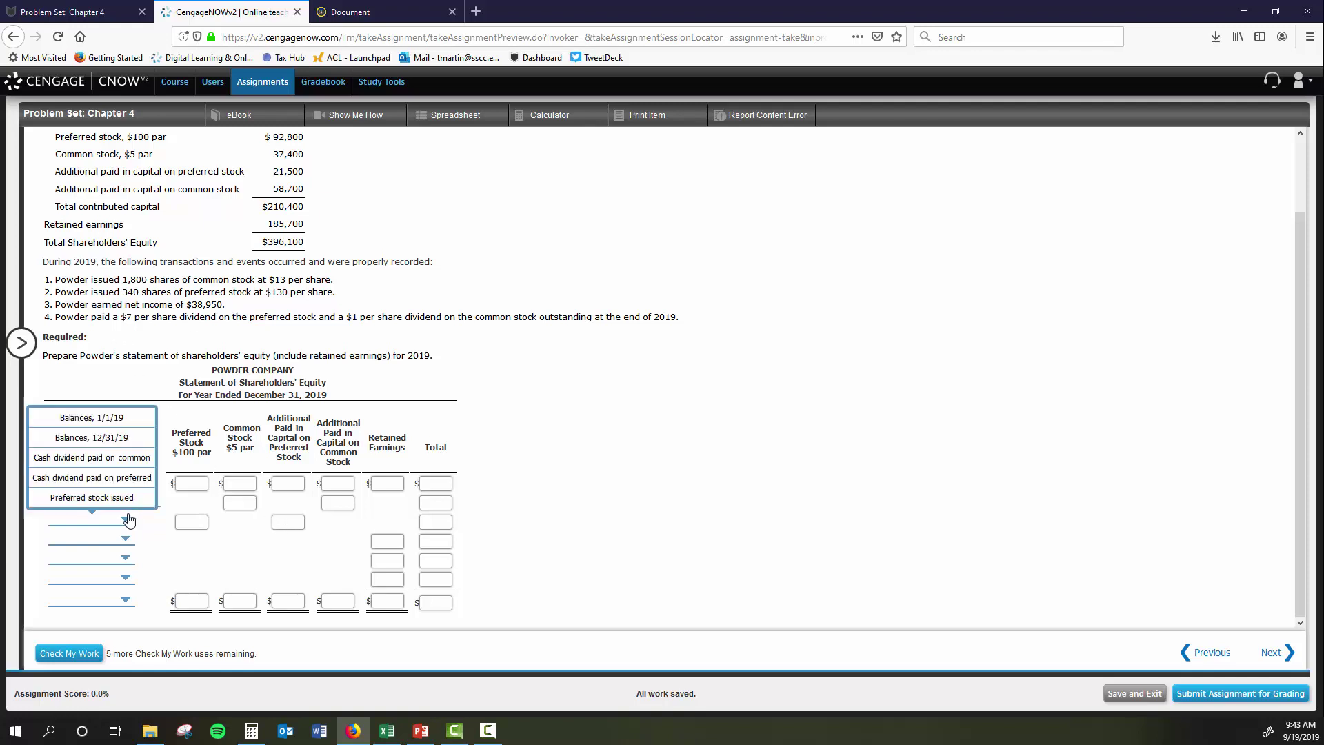
click(114, 497)
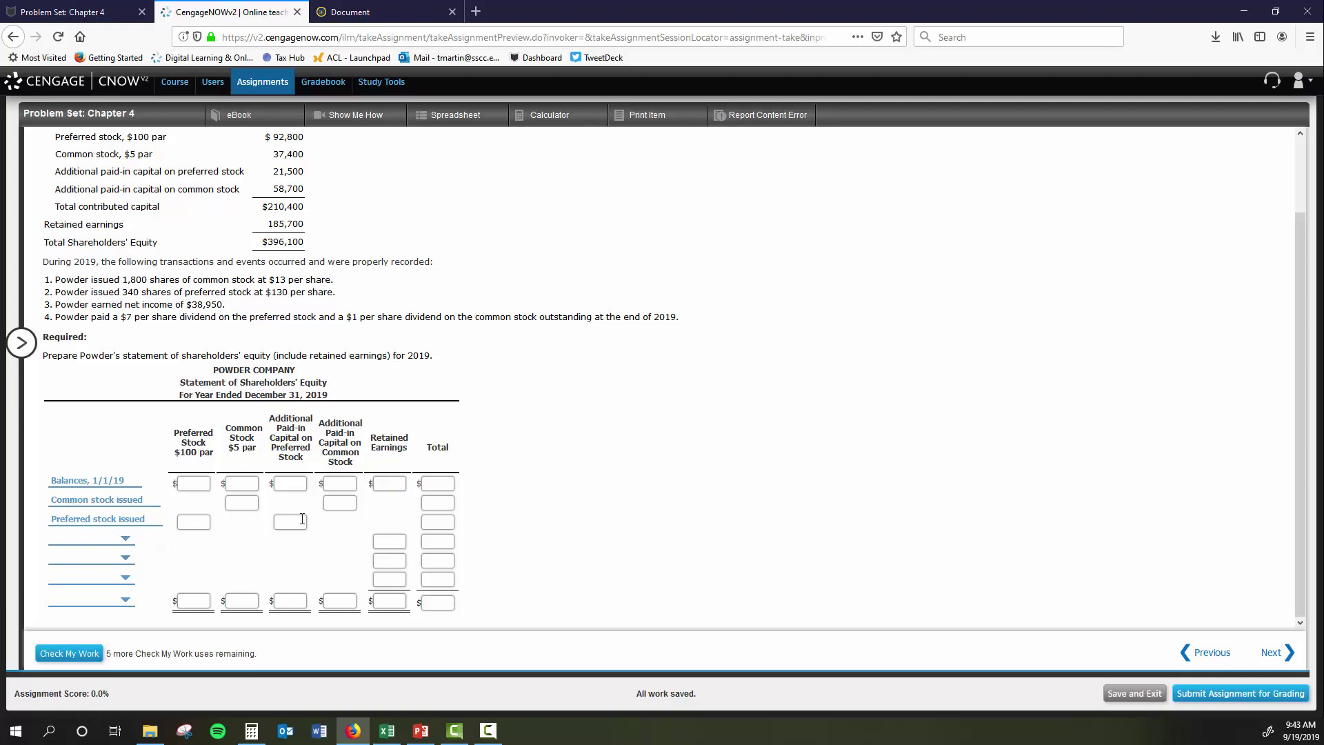
Label the remaining statement rows Net income, Cash dividend paid on preferred, Cash dividend paid on common, and Balances, 12/31/19.
click(126, 541)
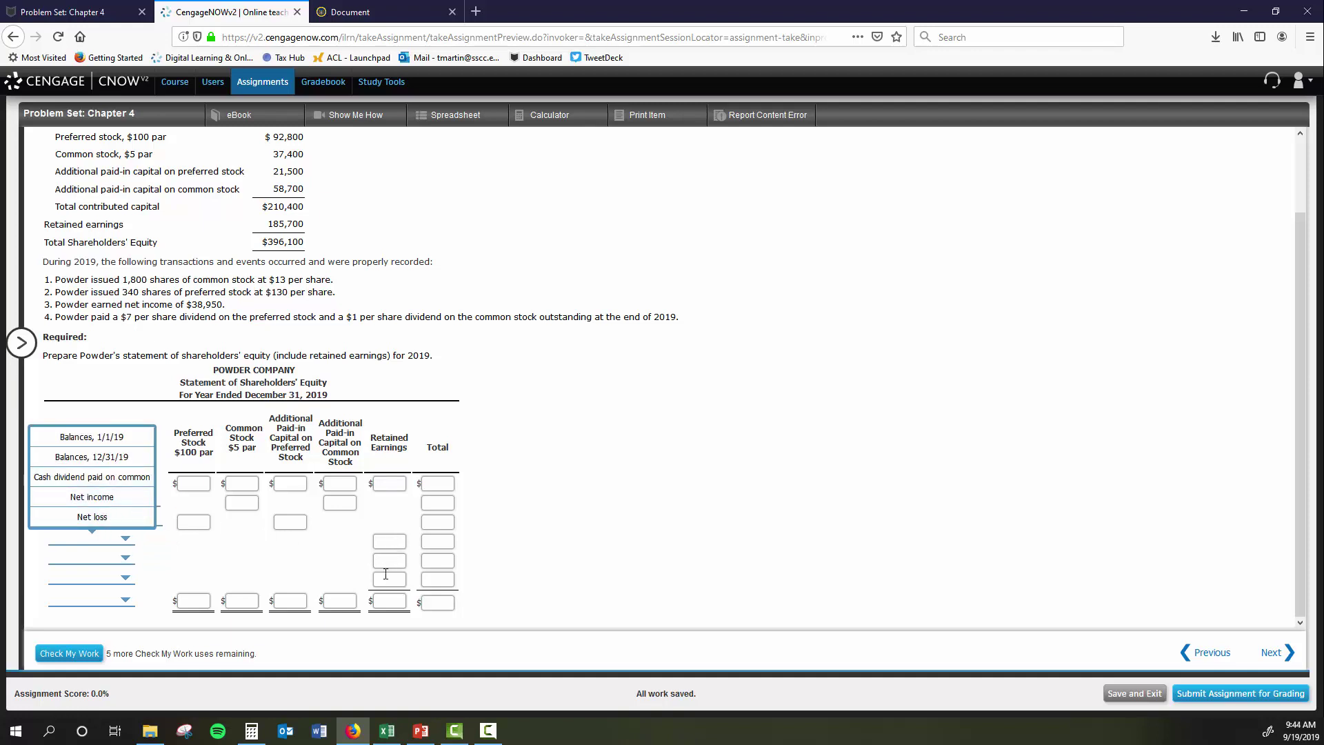
click(92, 497)
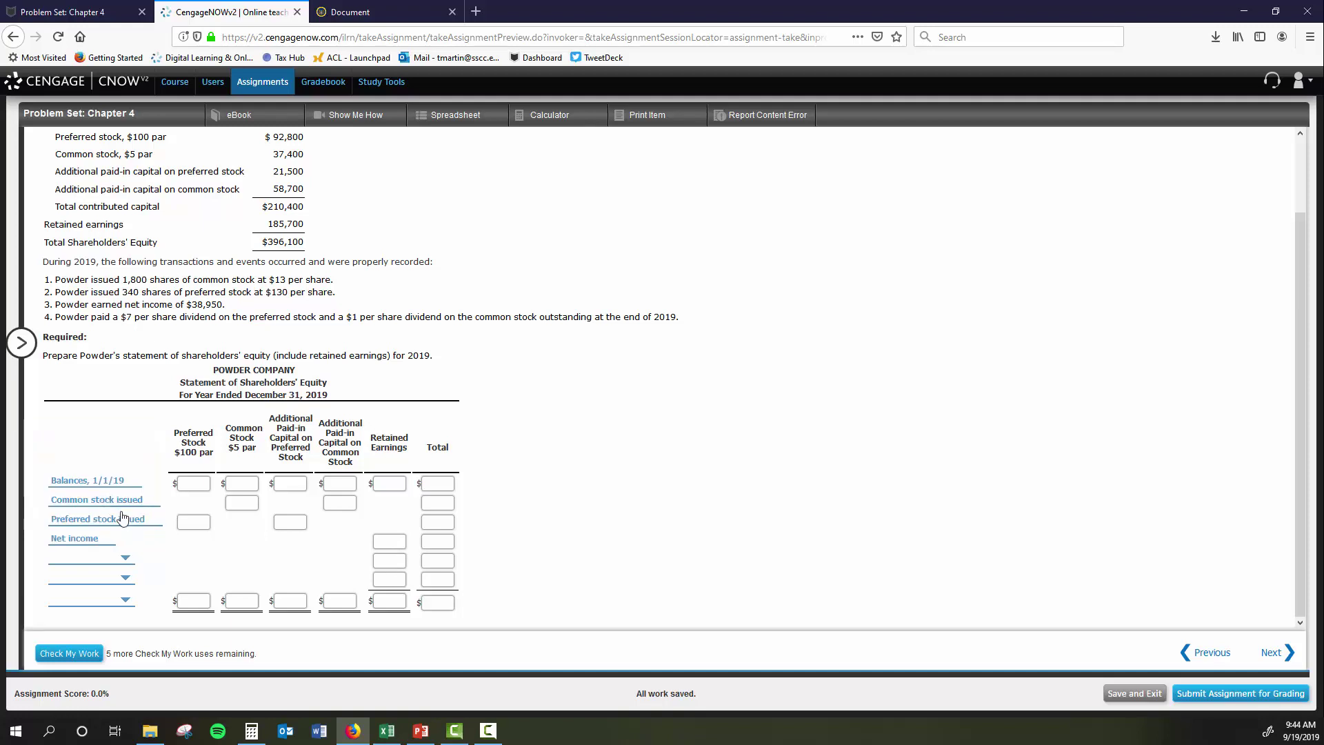
click(89, 556)
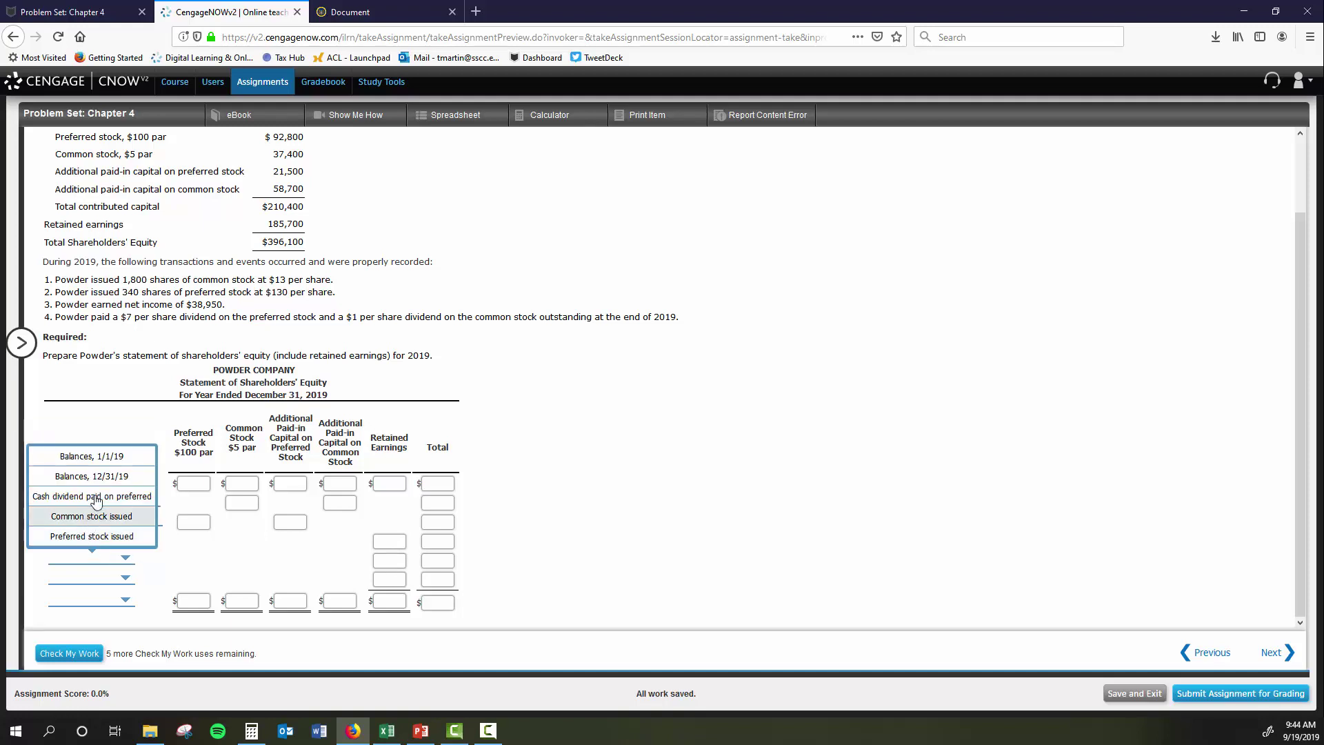
click(92, 496)
click(126, 578)
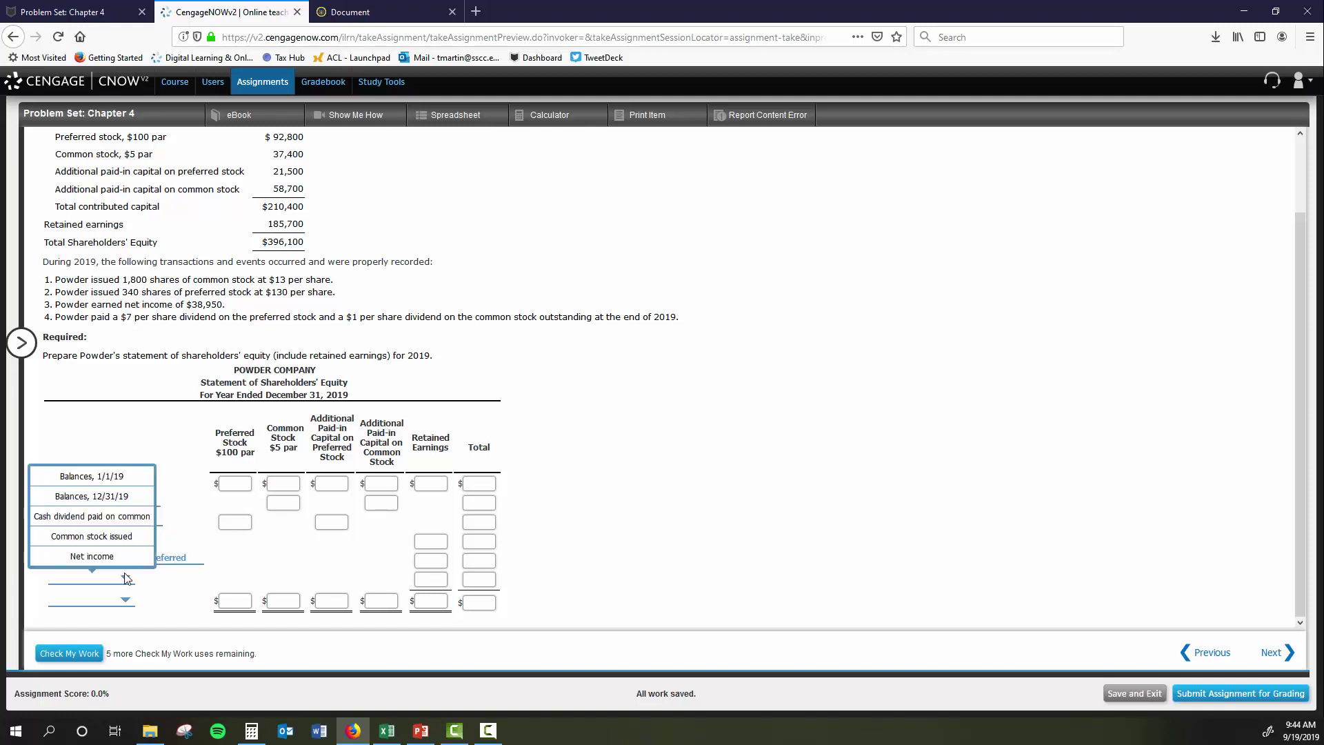
click(96, 508)
click(123, 602)
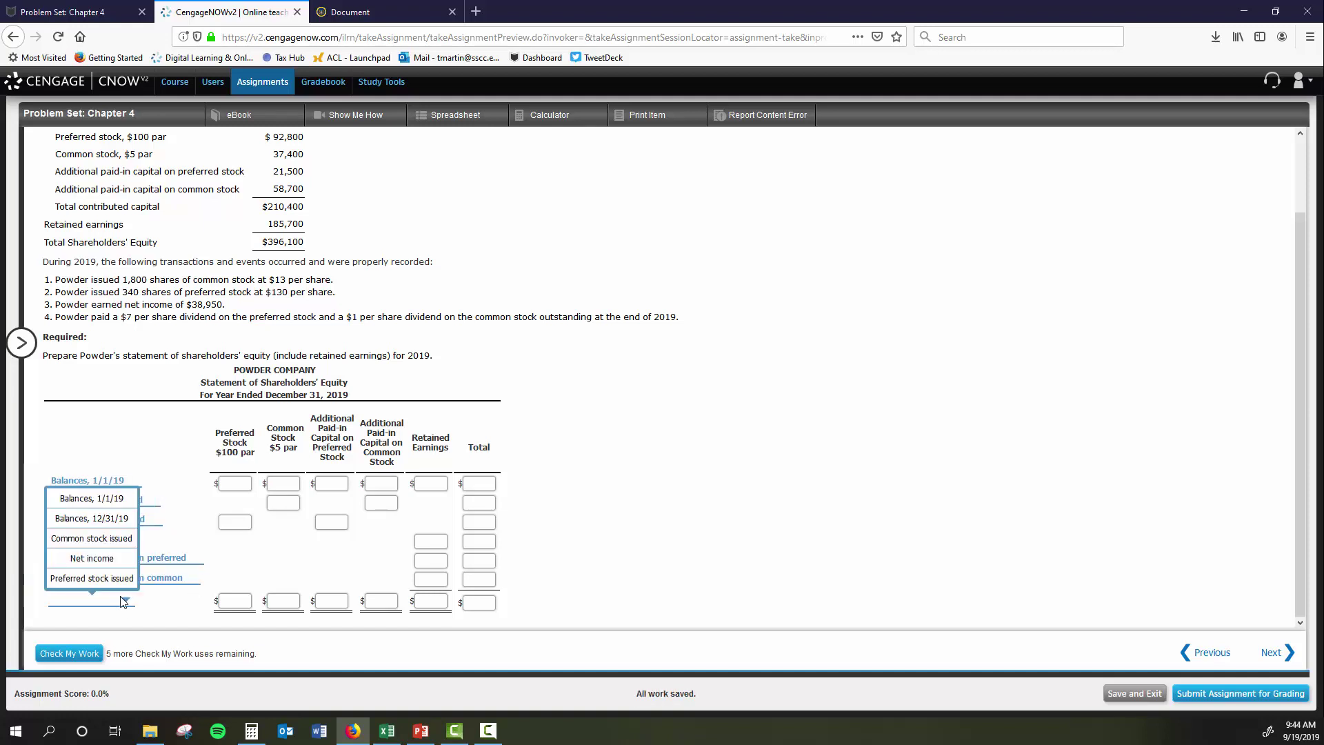
click(105, 522)
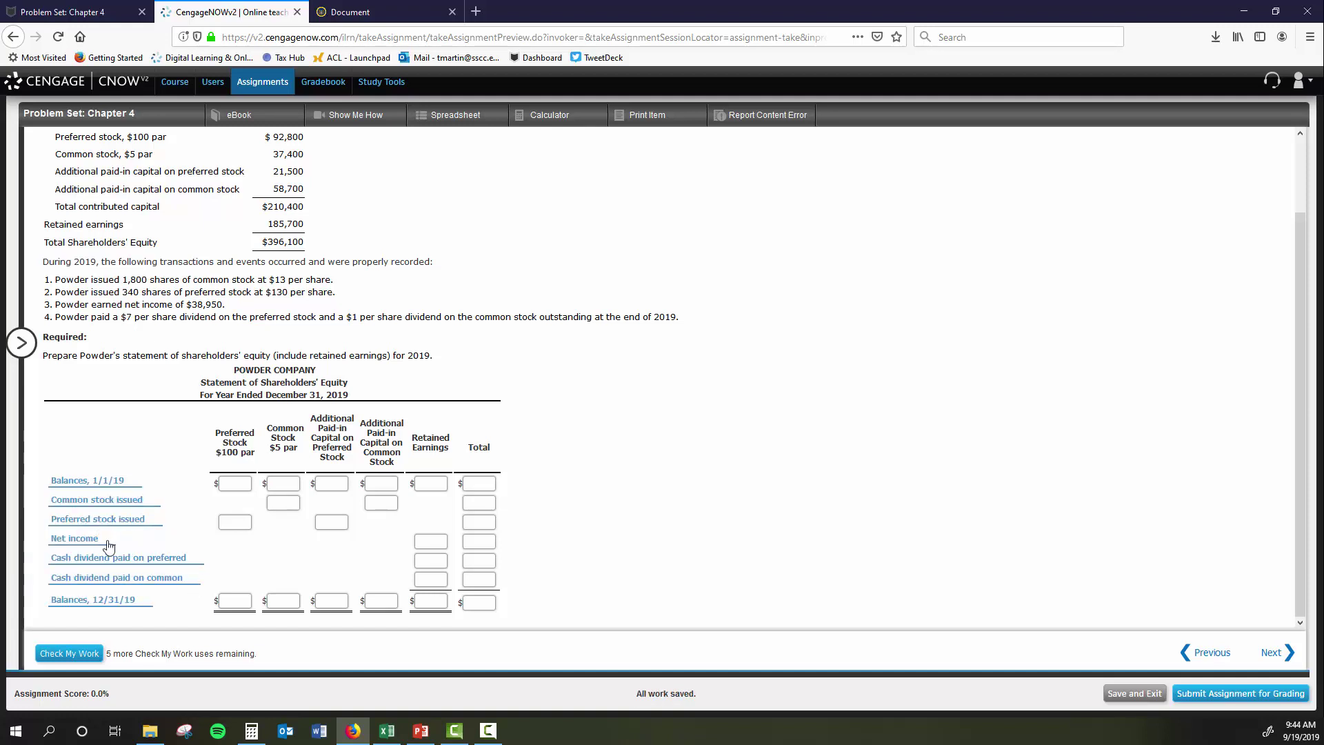
Fill the Balances, 1/1/19 row with 92,800, 37,400, 21,500, 58,700 and 185,700, and a total of 396,100.
click(242, 485)
middle_click(575, 452)
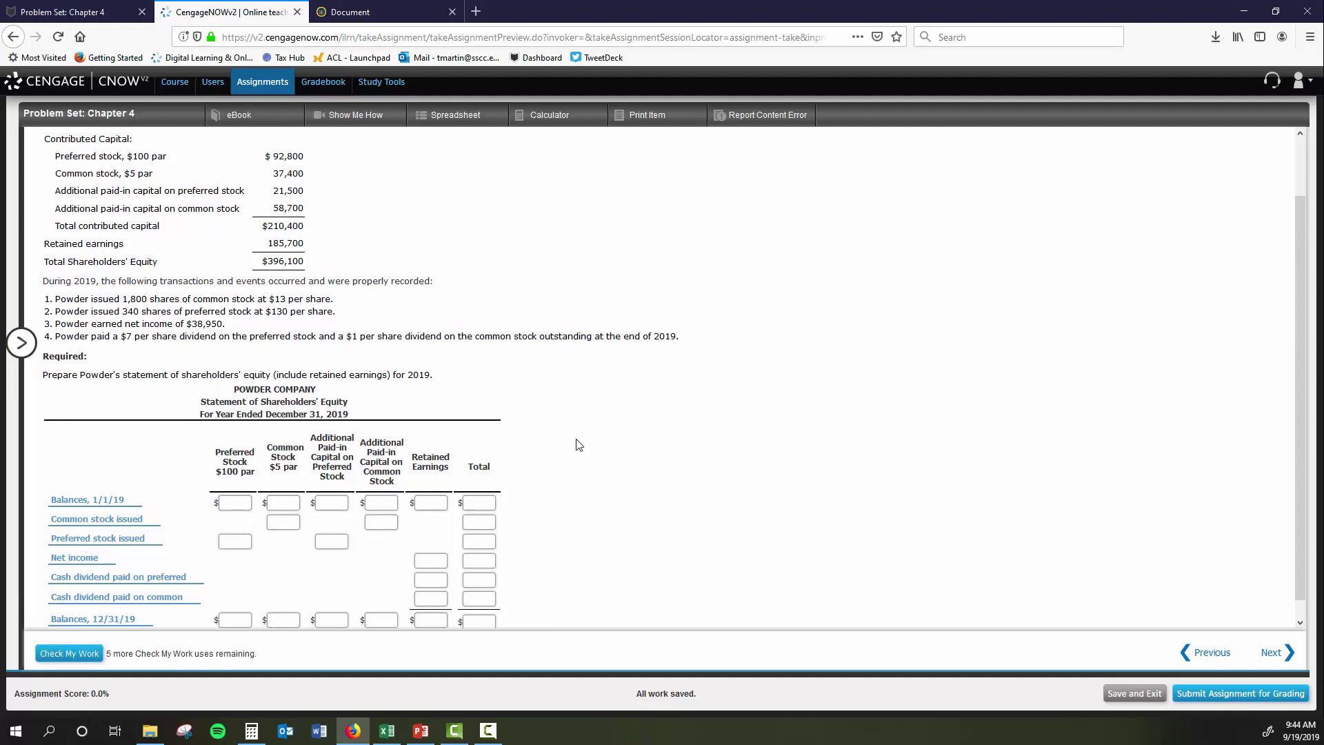
click(577, 445)
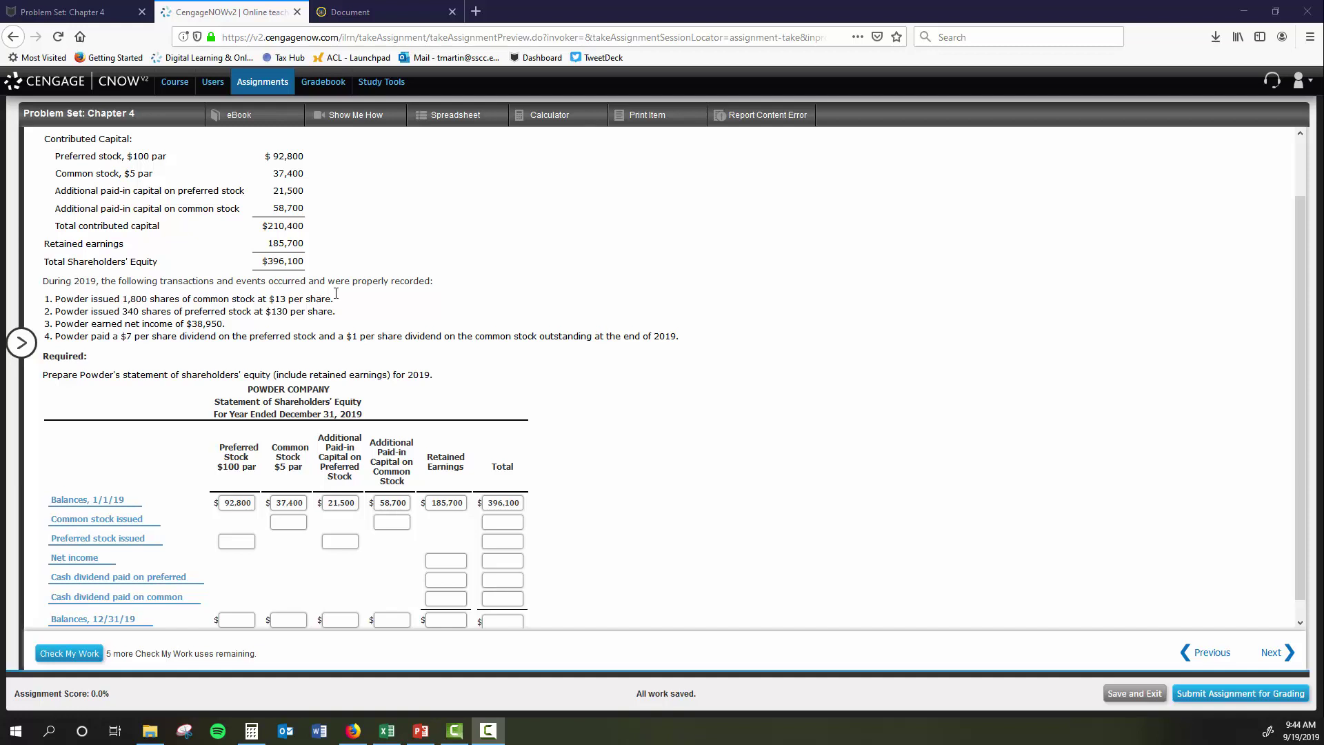
Calculate 5 × 1800 in Calculator and enter 9,000 as the common stock par amount in the Common stock issued row.
click(296, 522)
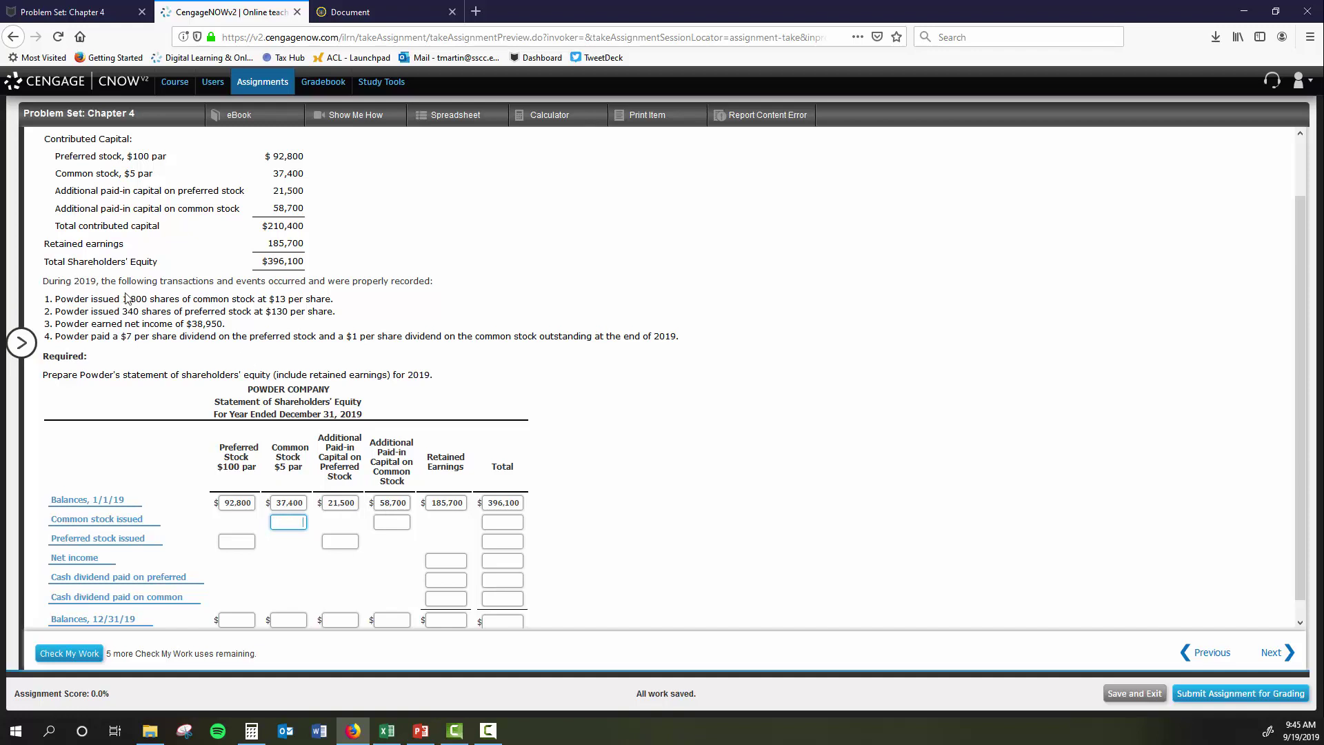
click(252, 729)
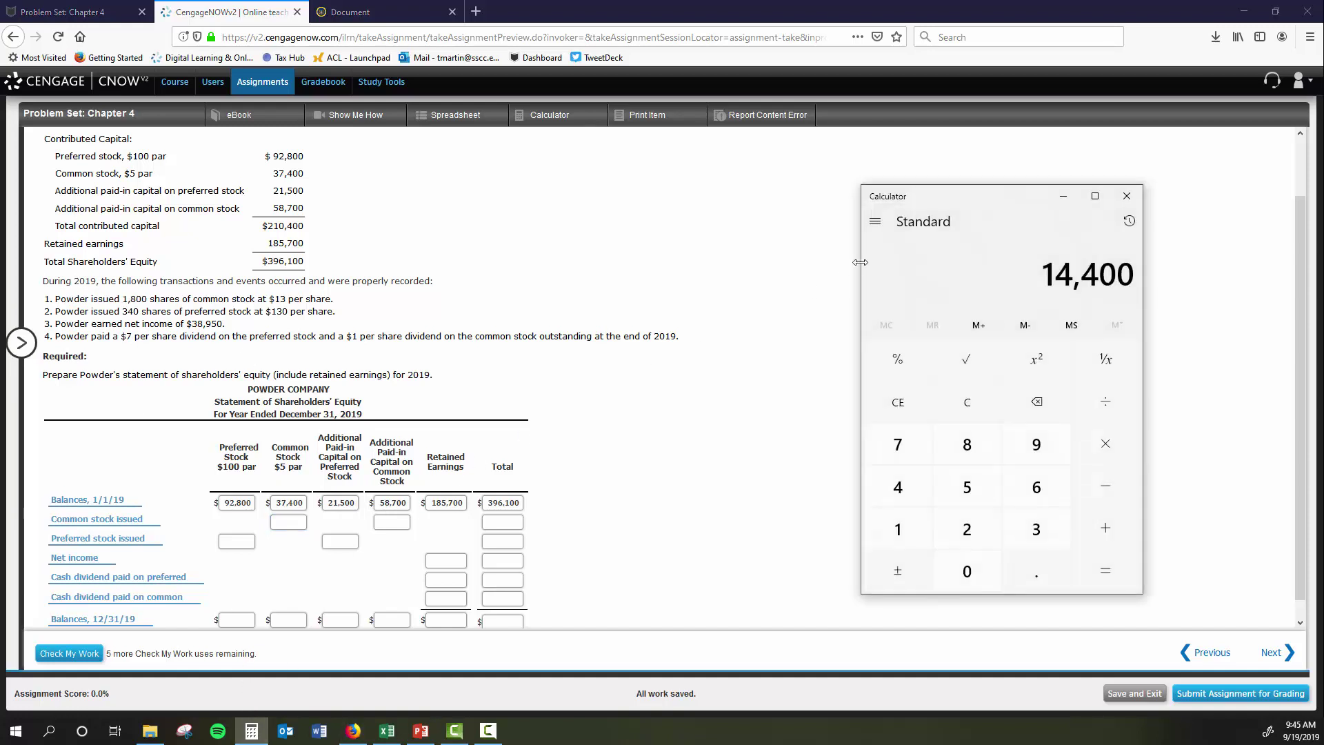
key(Escape)
text(5*1800)
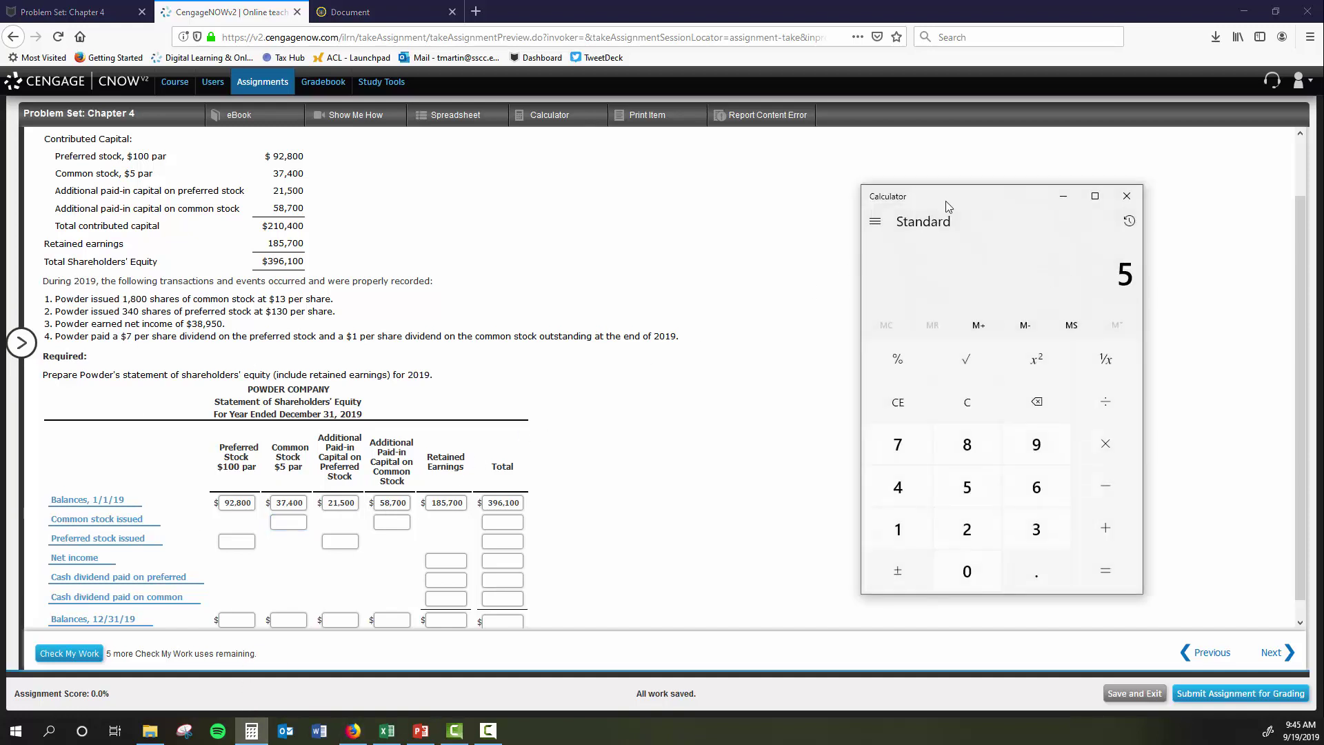
key(Return)
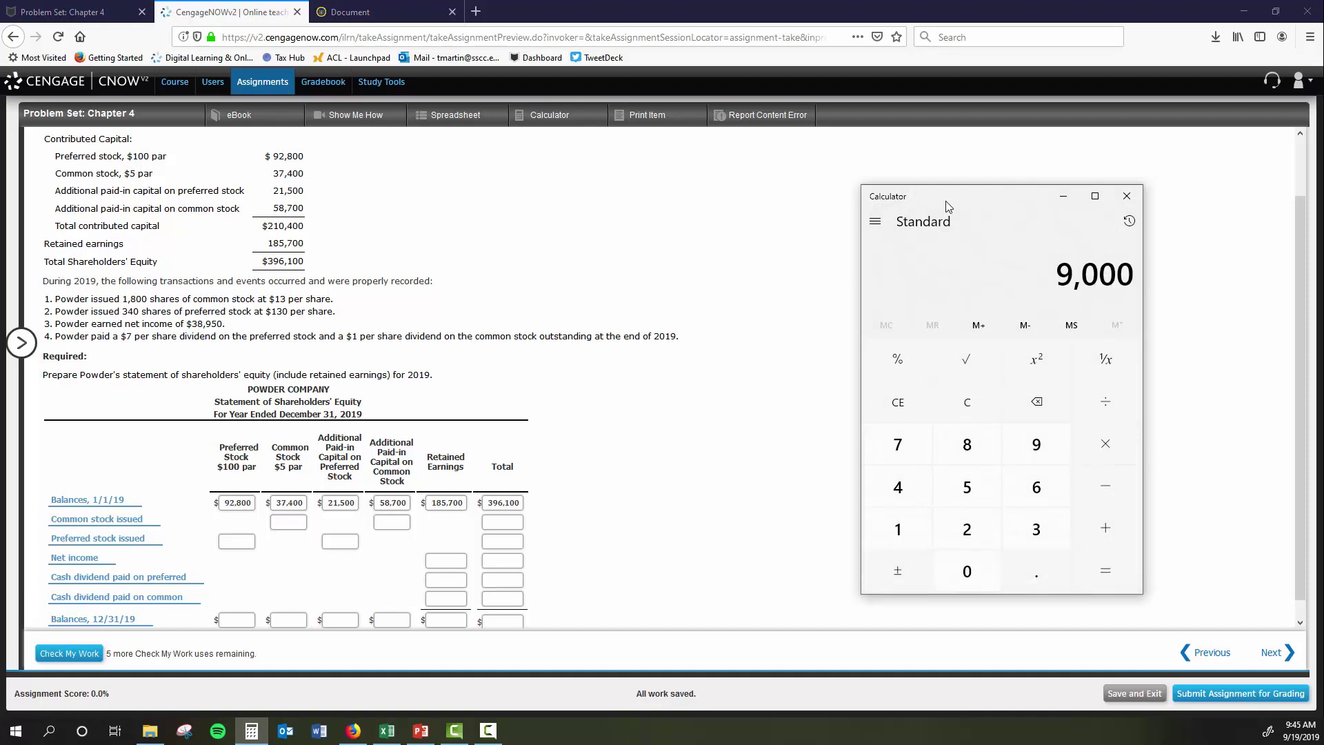
click(280, 524)
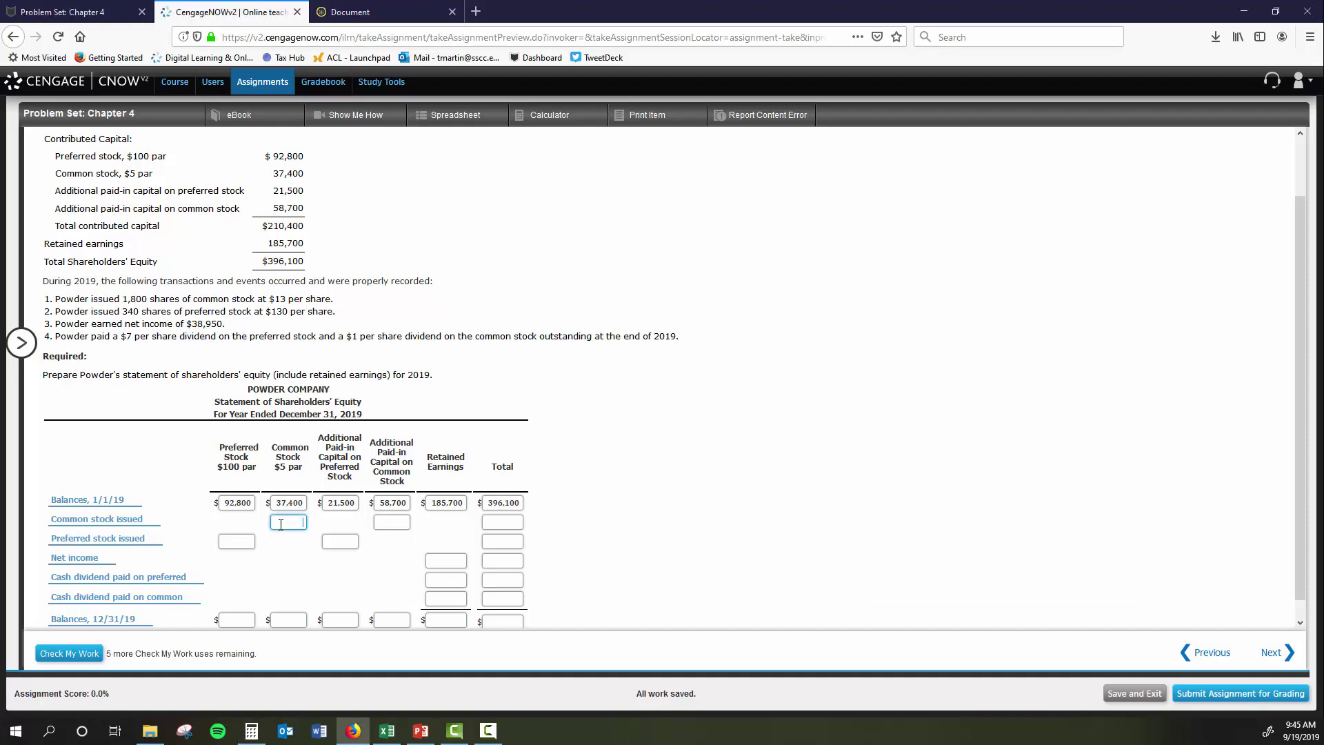
text(9000)
Calculate 8 × 1800 and enter 14,400 as additional paid-in capital on common stock in the Common stock issued row.
click(389, 527)
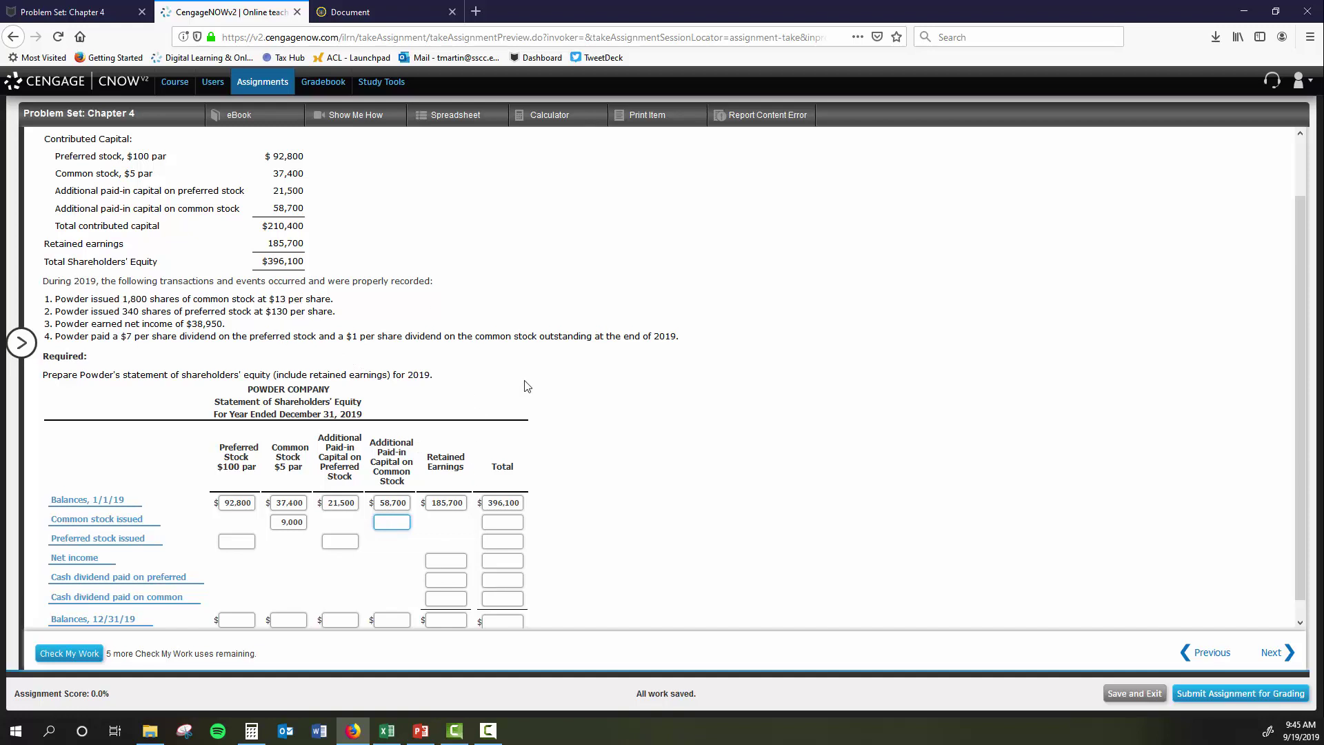
key(alt+Tab)
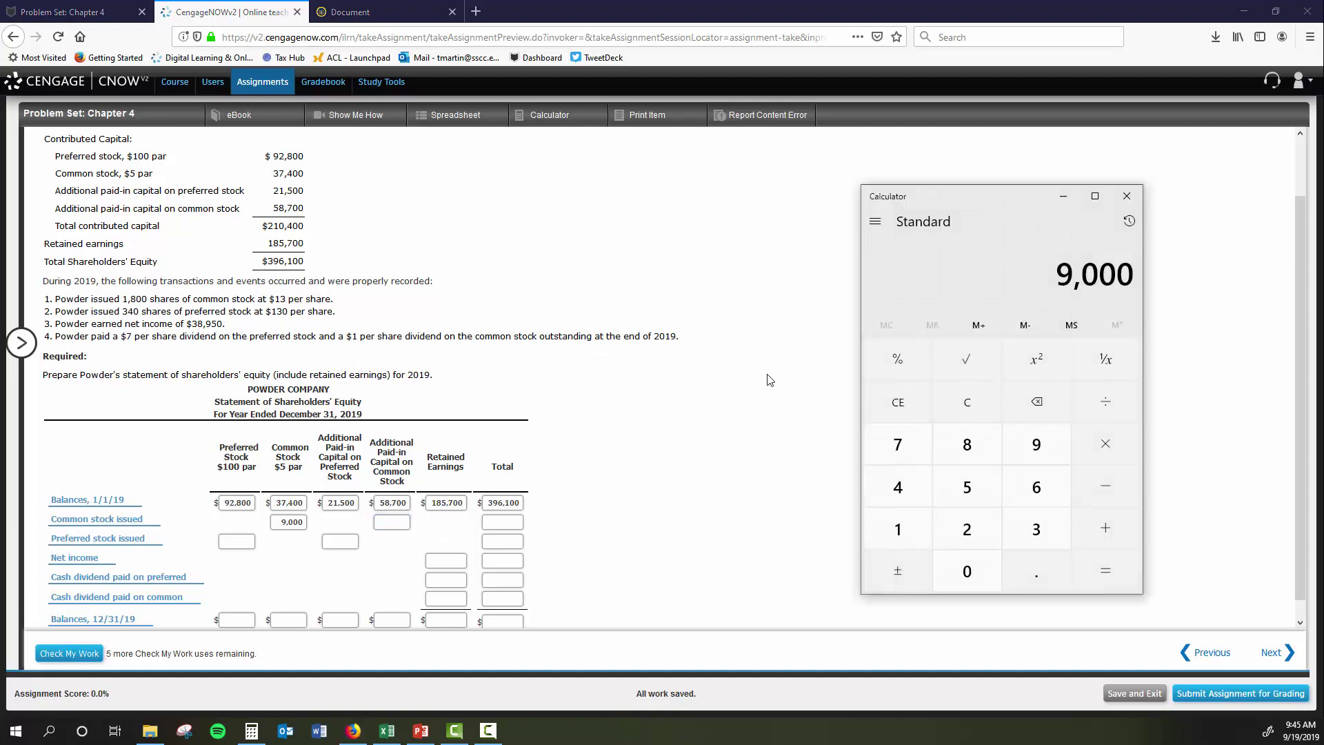
key(Escape)
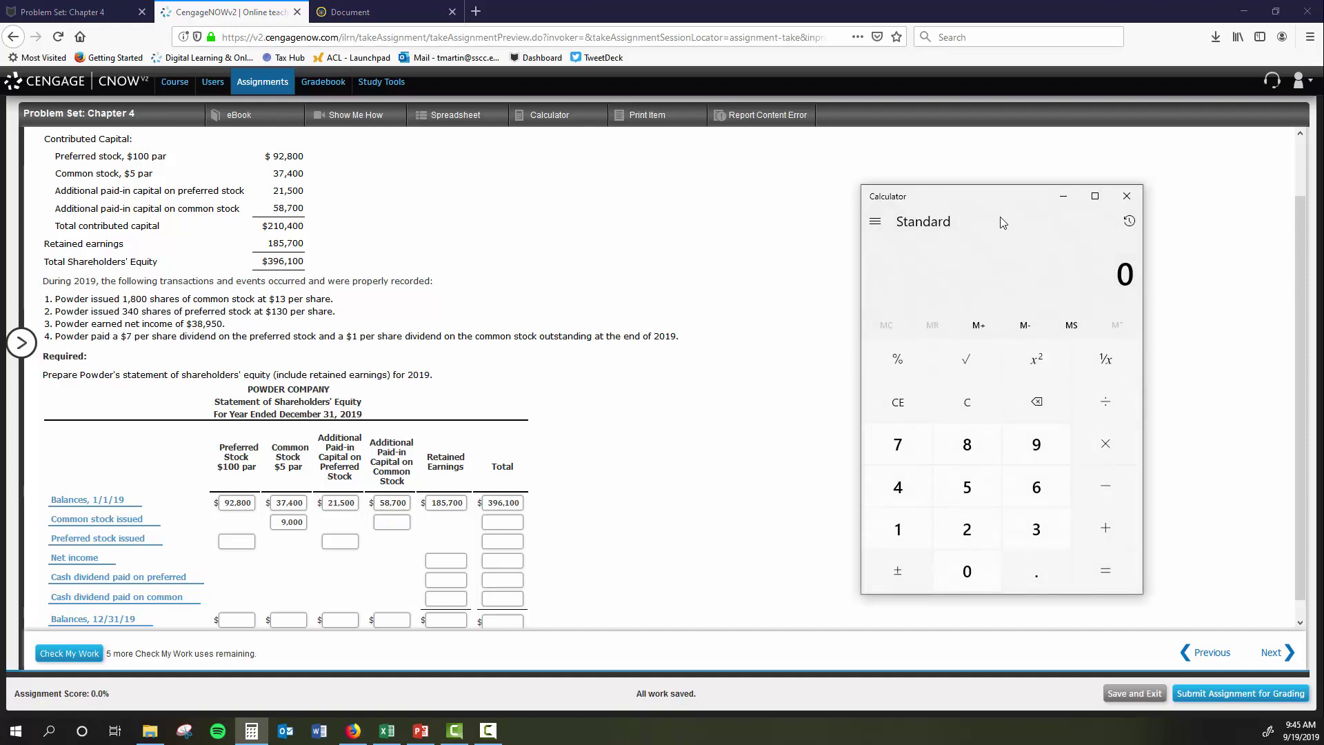
text(8*1800=)
click(389, 522)
text(1)
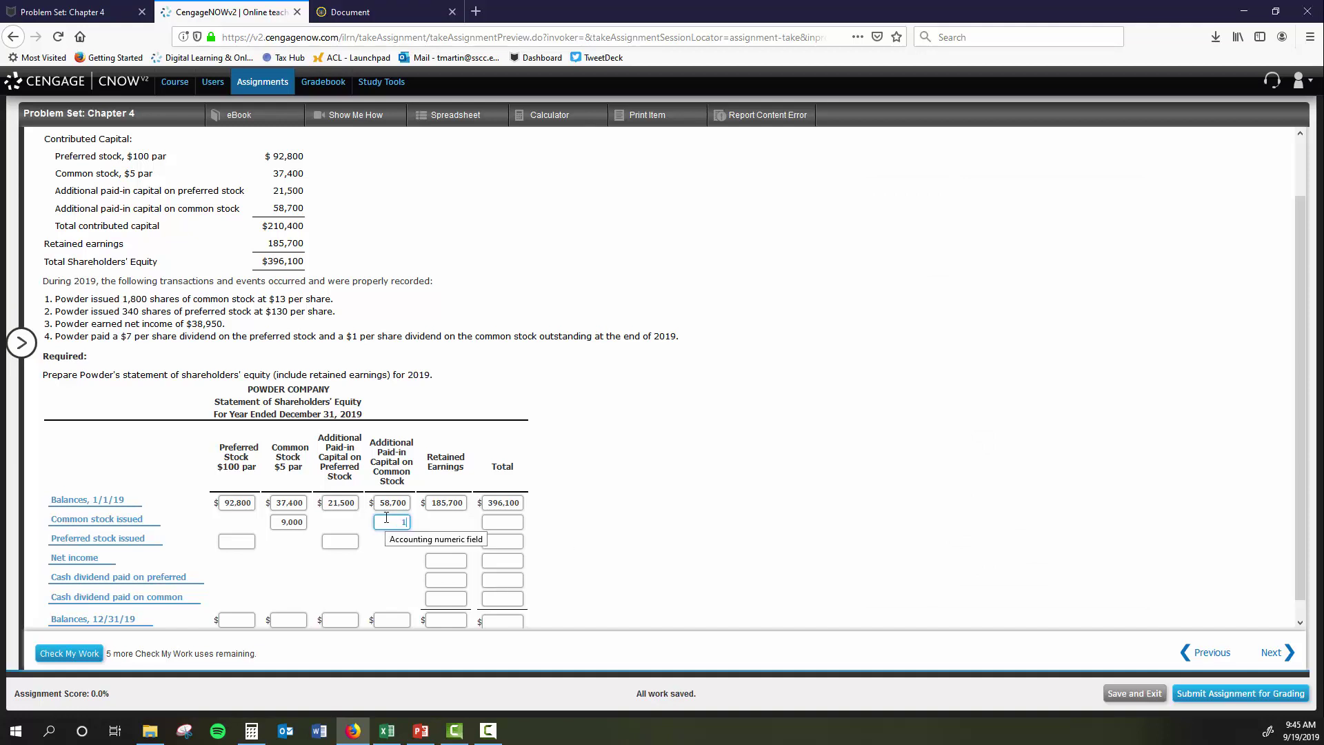
text(4,400)
Enter 23,400 as the total of the Common stock issued row.
click(518, 524)
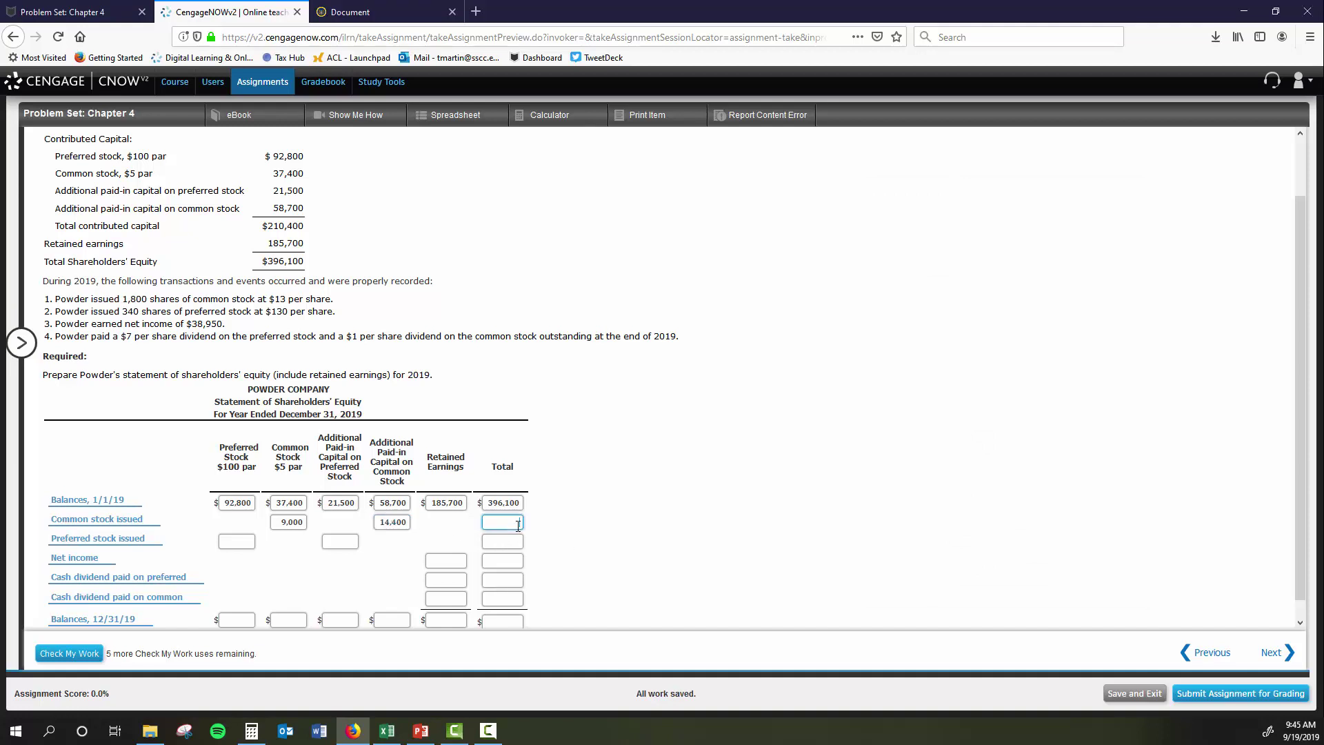
text(23400)
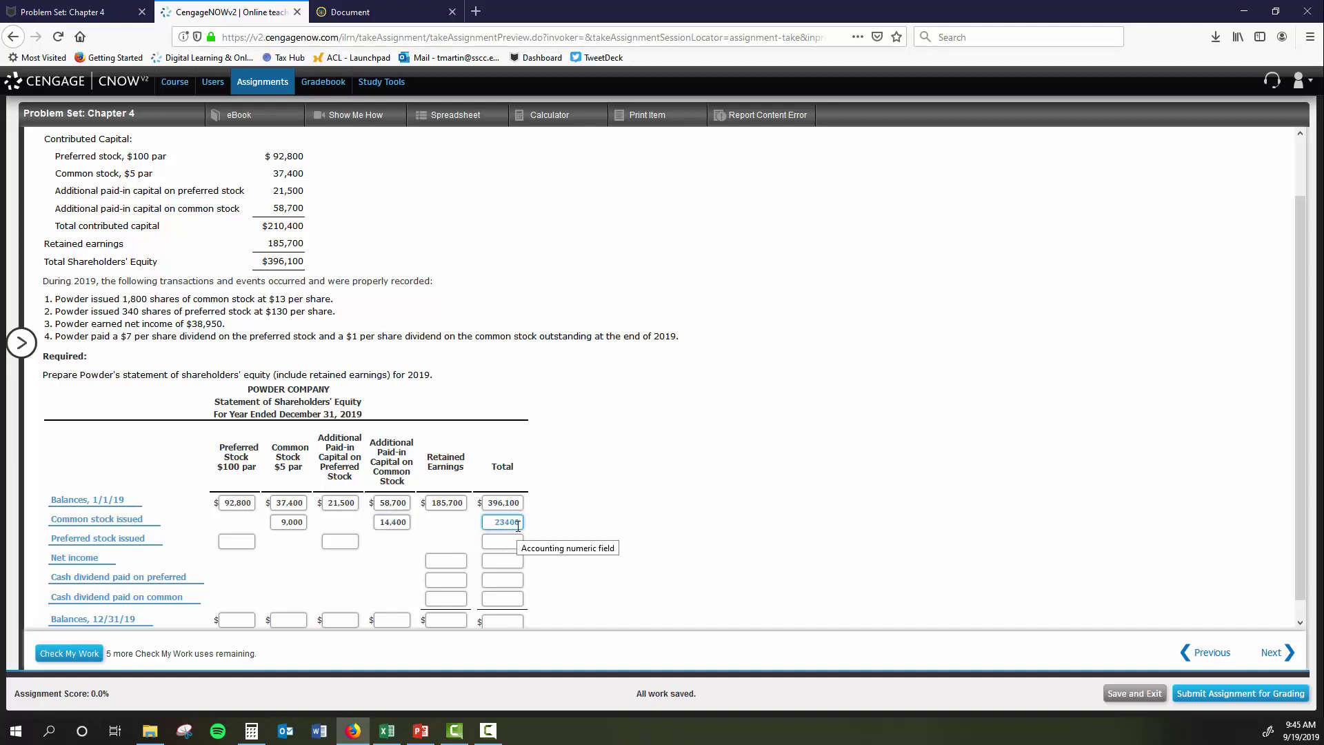
click(658, 528)
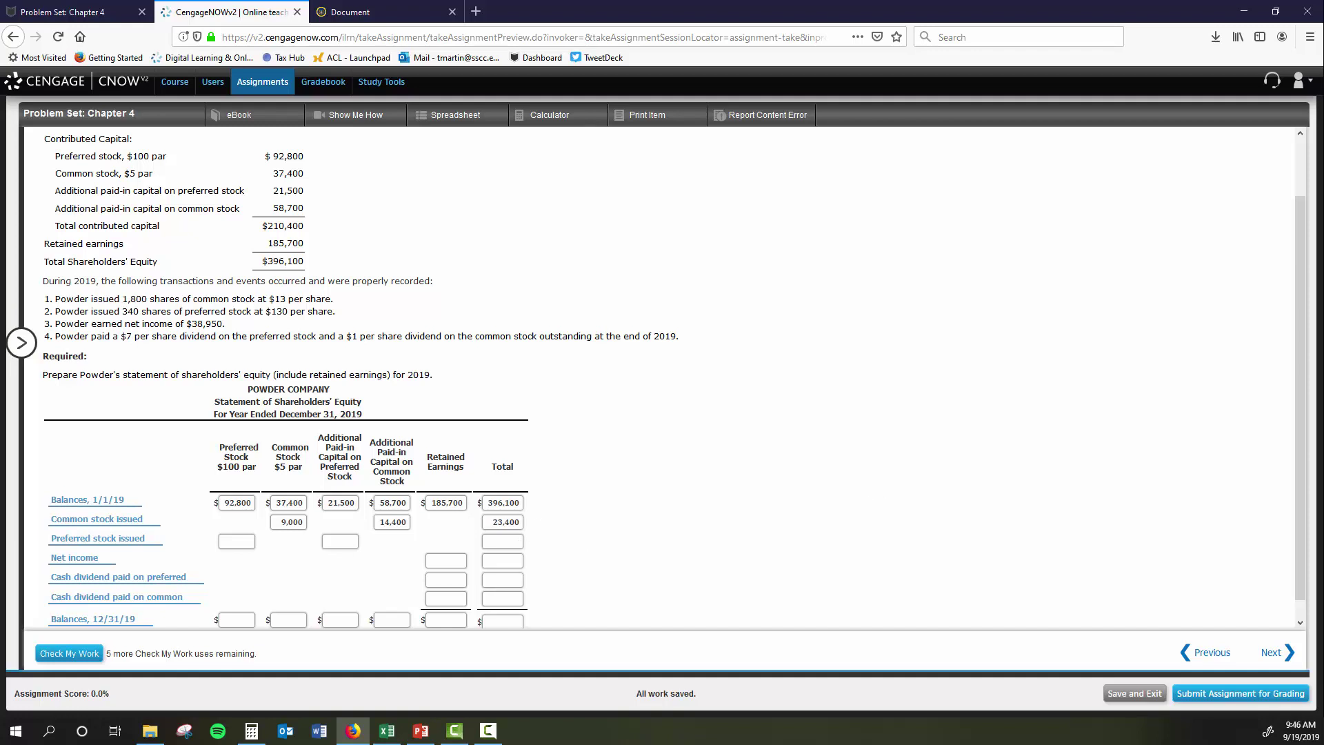
Calculate 340 × 100 in Calculator and enter 34,000 as the preferred stock par amount in the Preferred stock issued row.
key(F10)
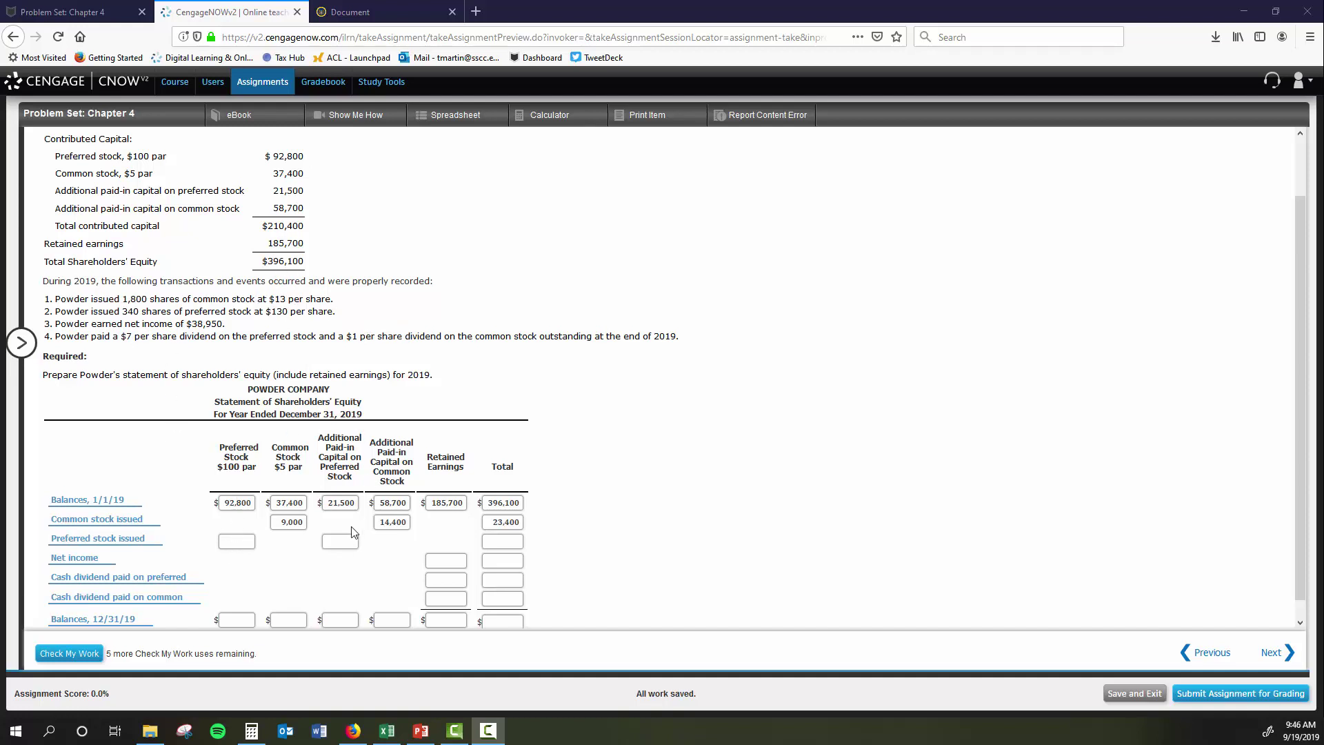
click(339, 468)
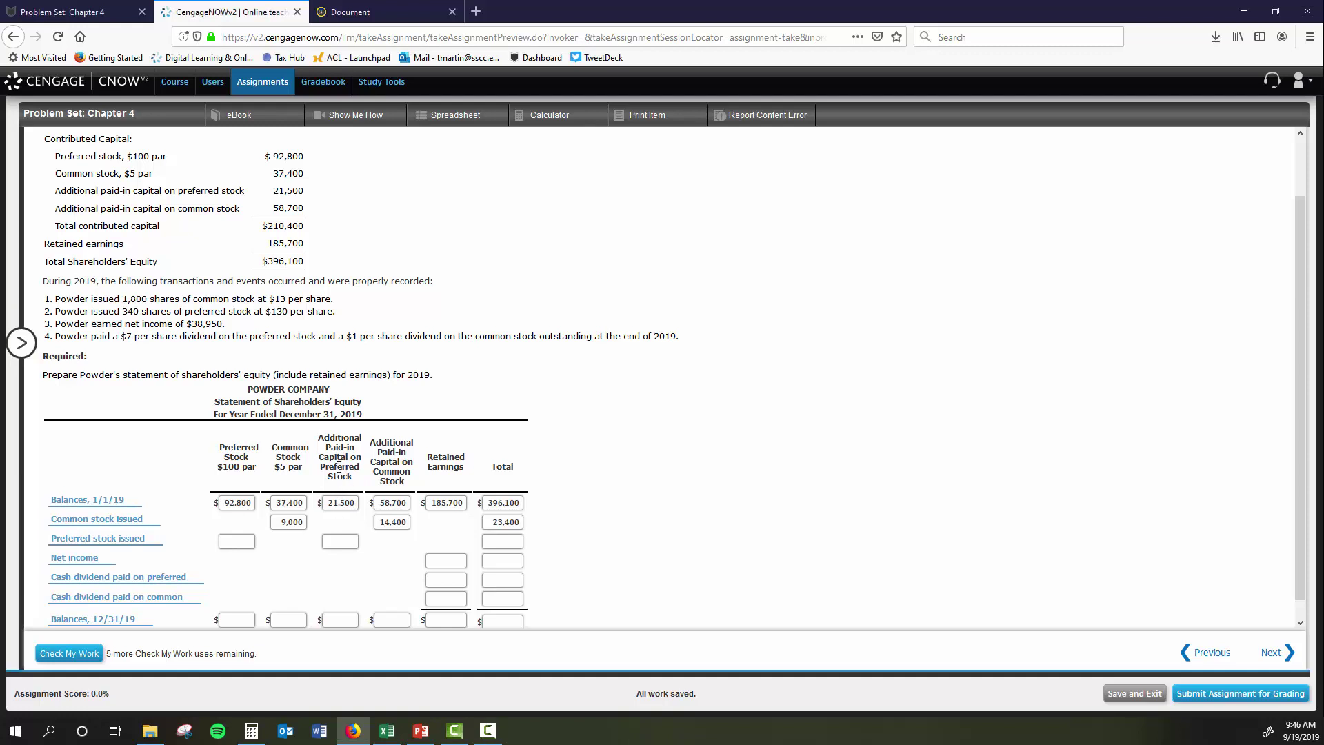
click(251, 730)
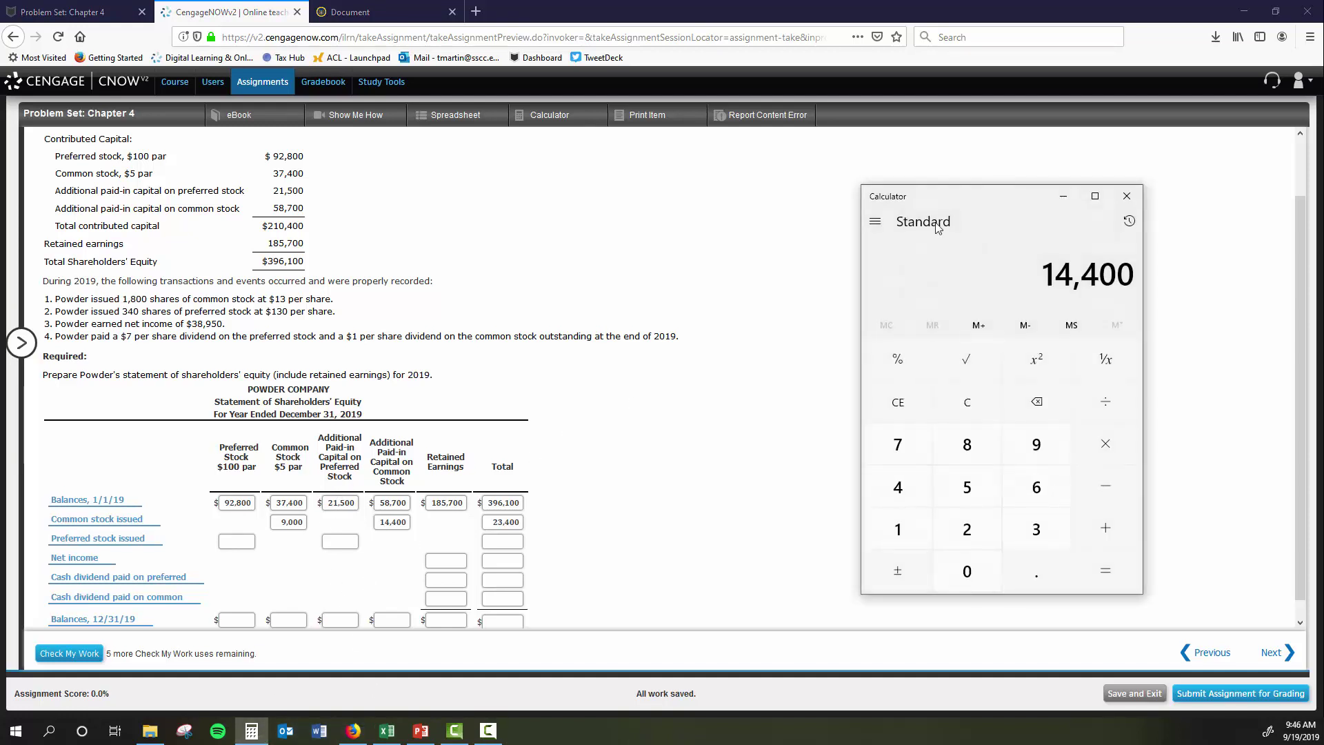
key(Escape)
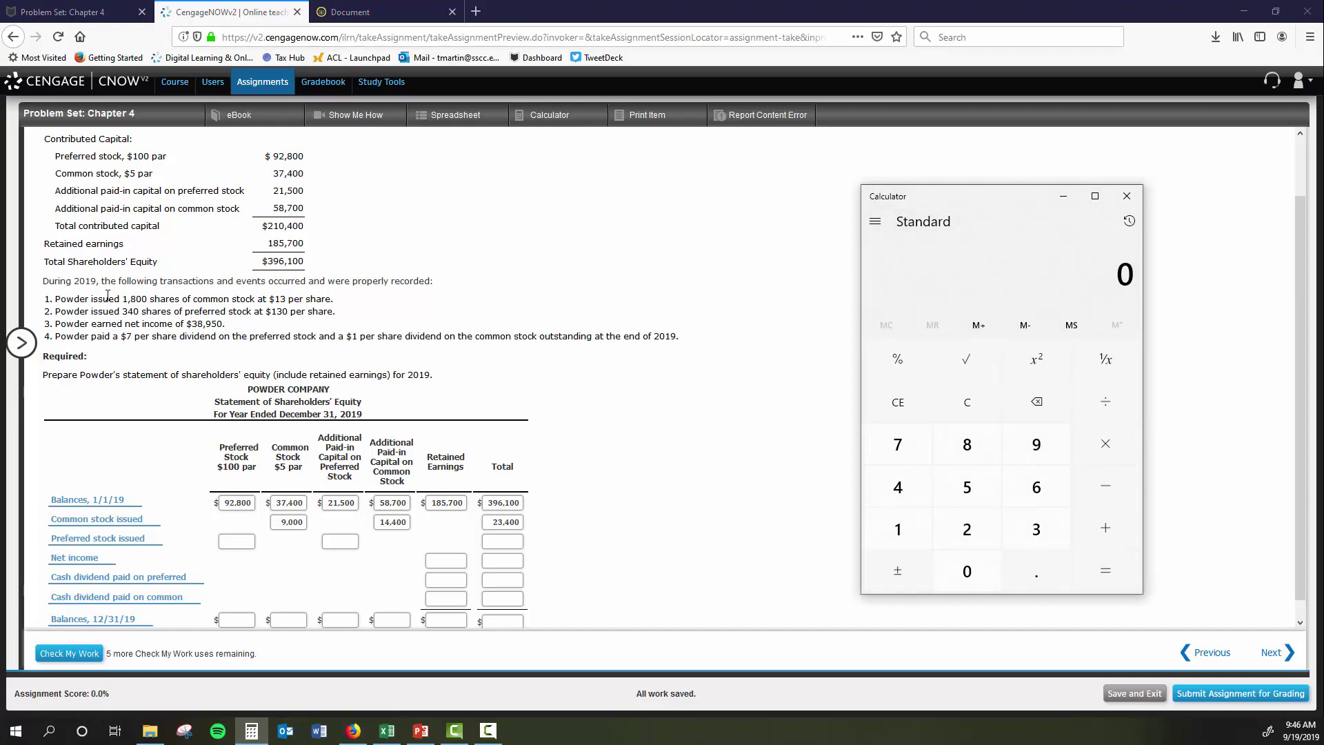
click(236, 536)
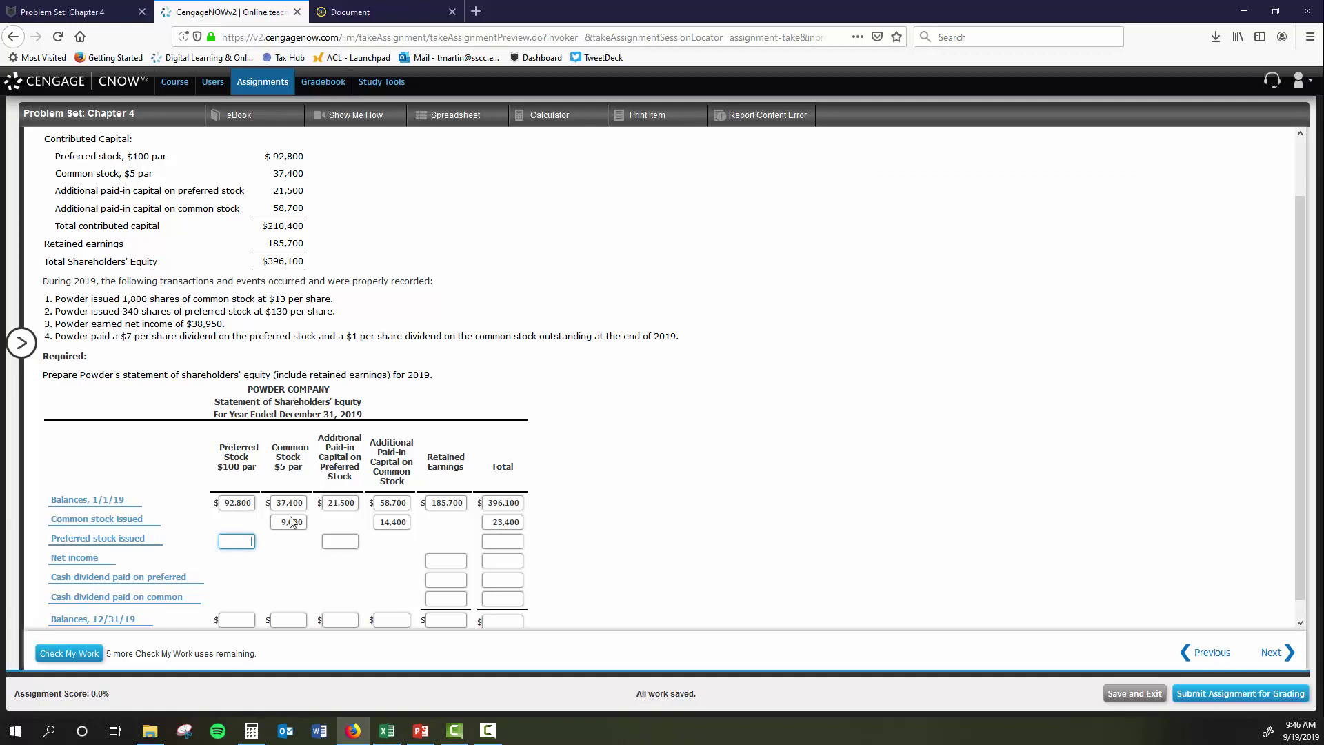
click(251, 731)
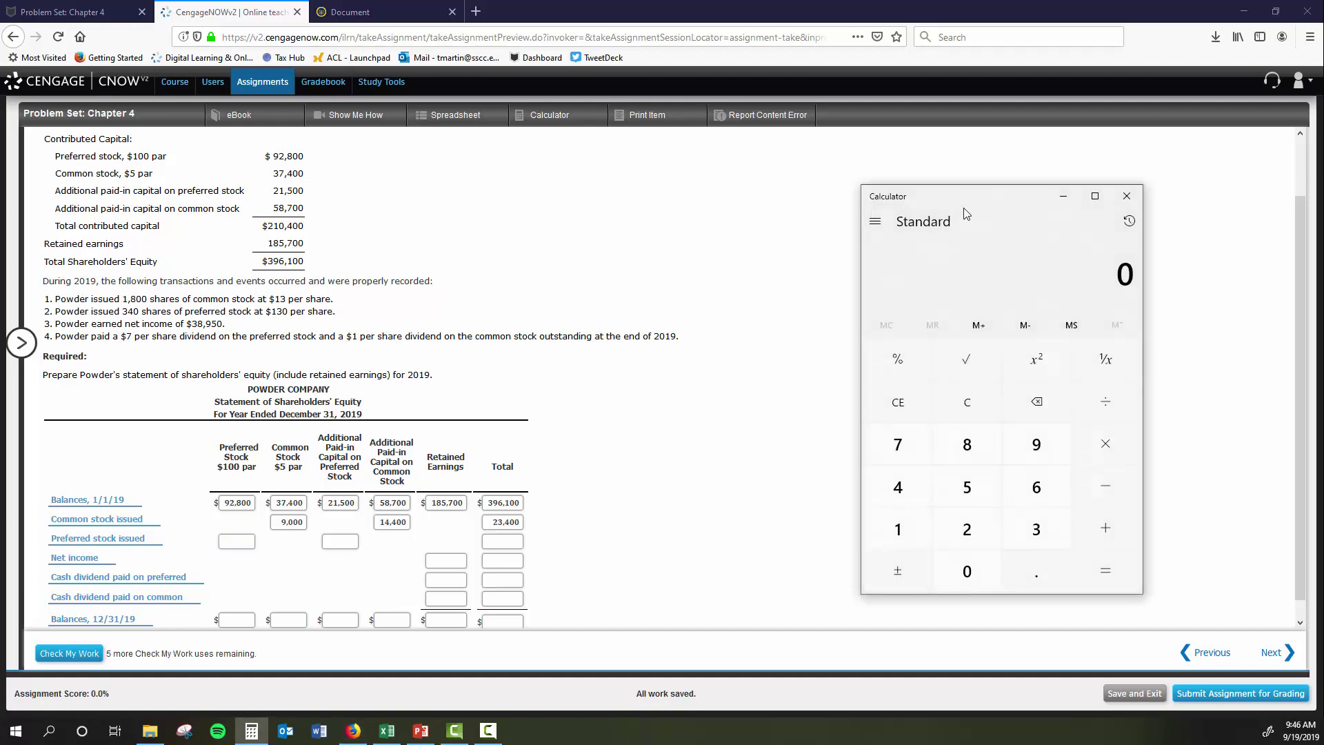
text(340*)
text(100)
key(Return)
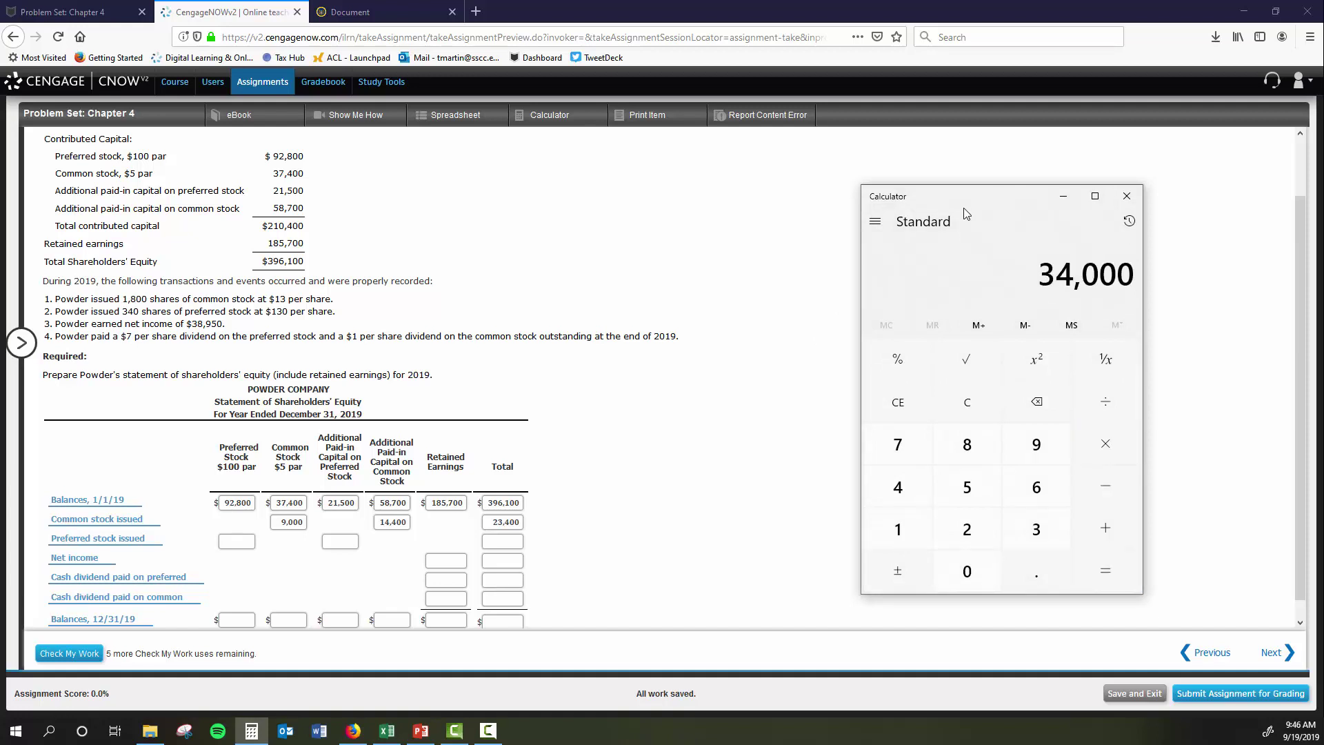
click(228, 544)
text(3)
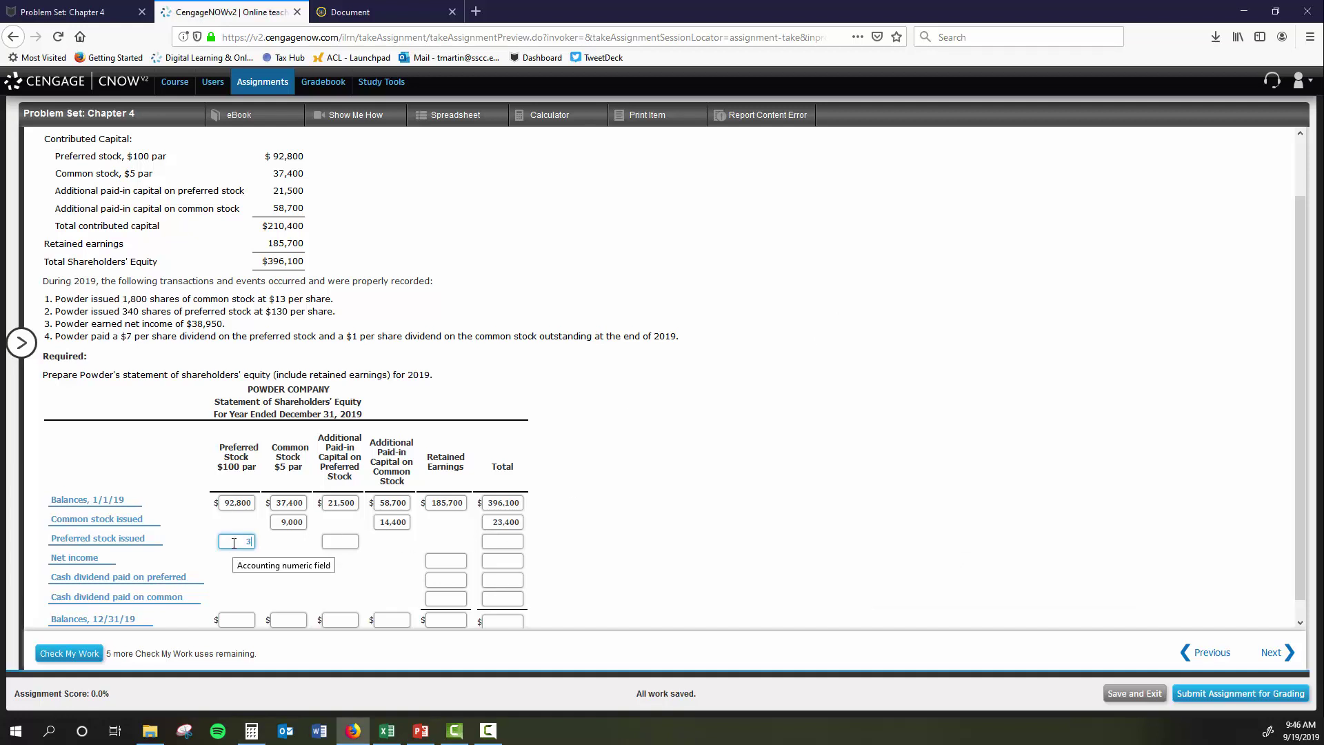
text(4,000)
key(Tab)
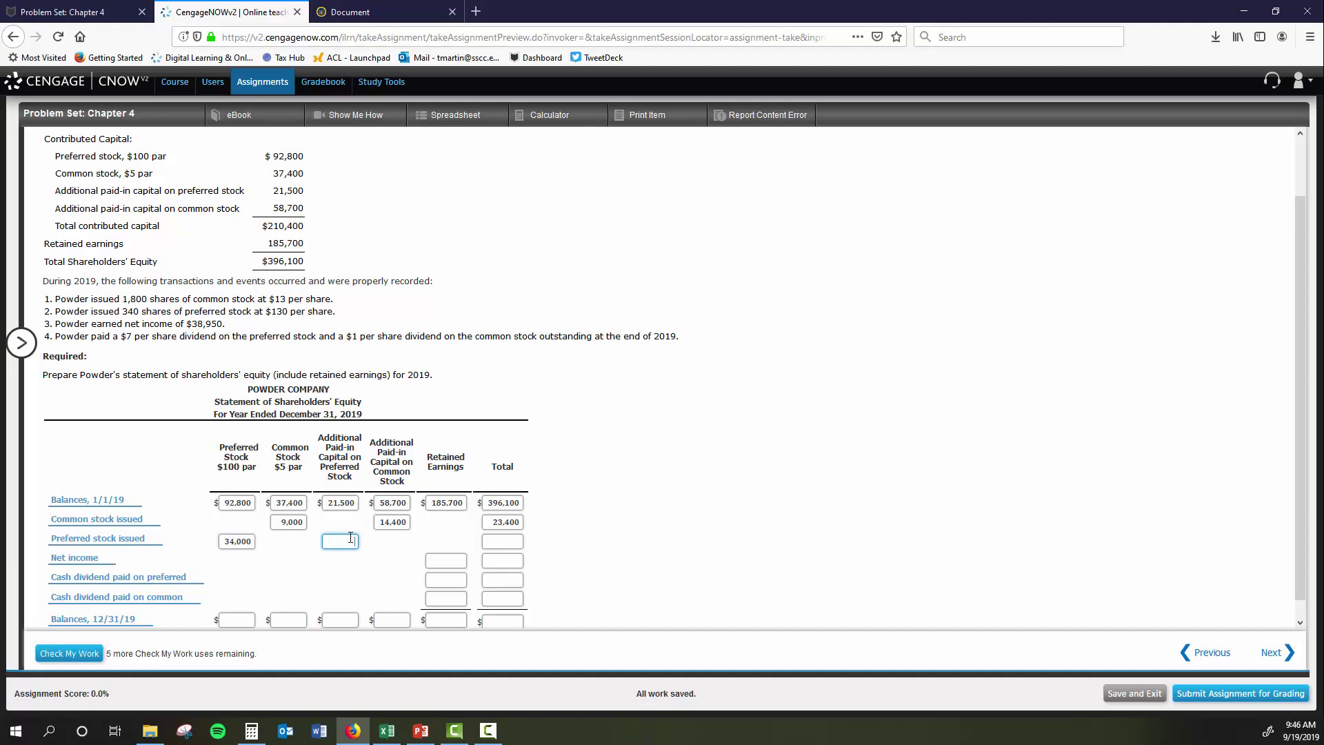
Calculate 30 × 340 and enter 10,200 as additional paid-in capital on preferred stock in the Preferred stock issued row.
key(alt+Tab)
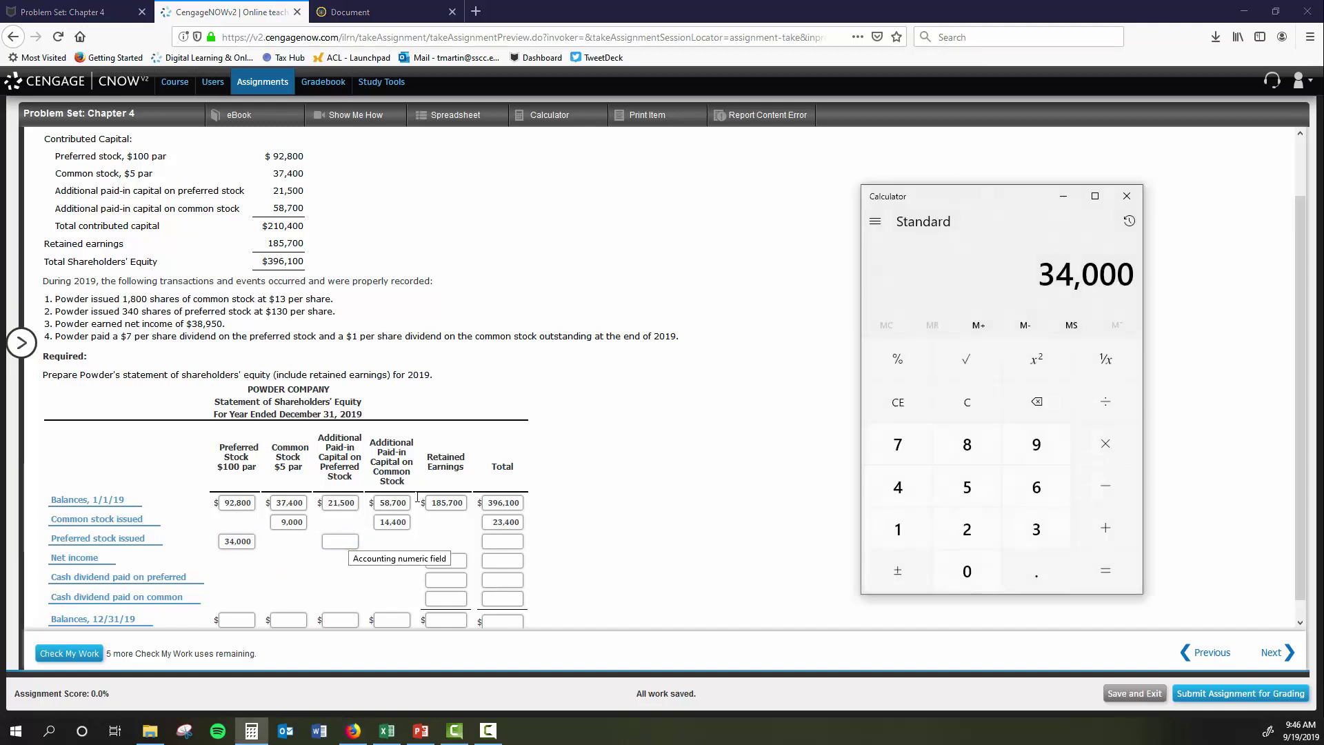
key(Escape)
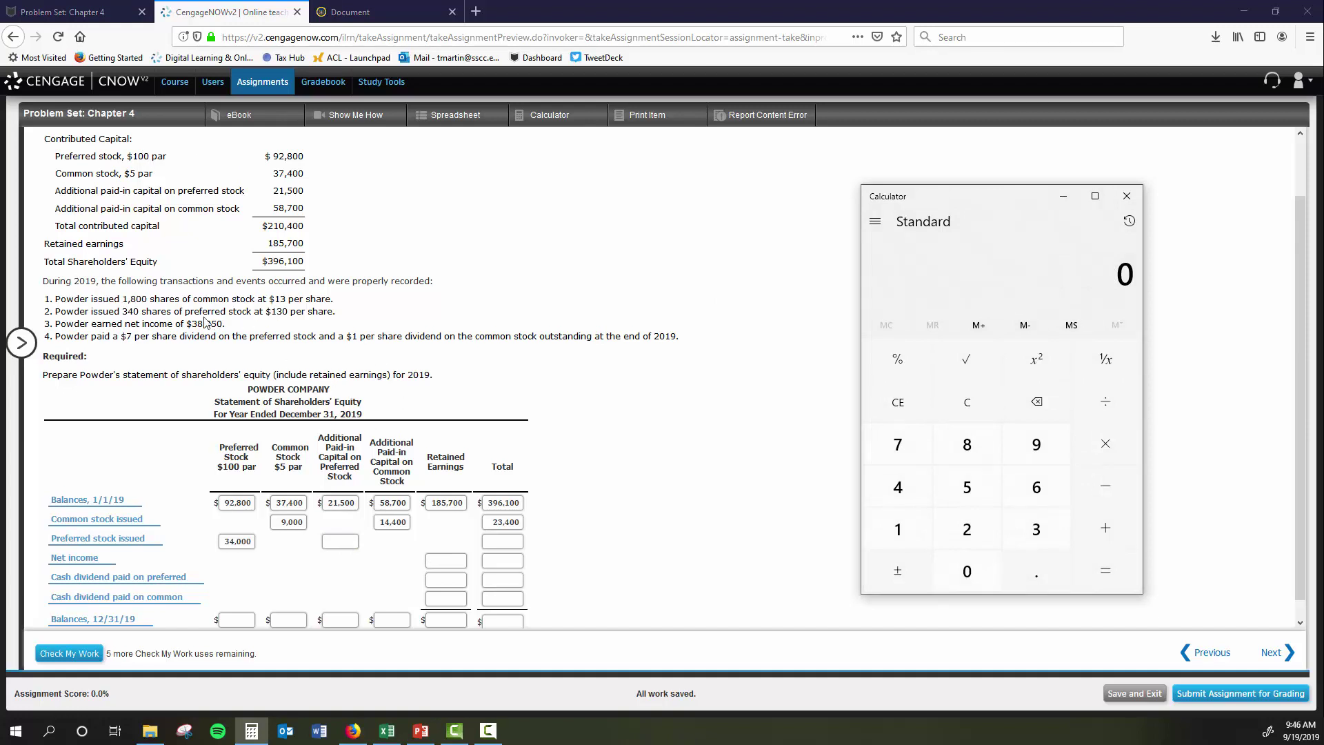
text(30*340)
key(Return)
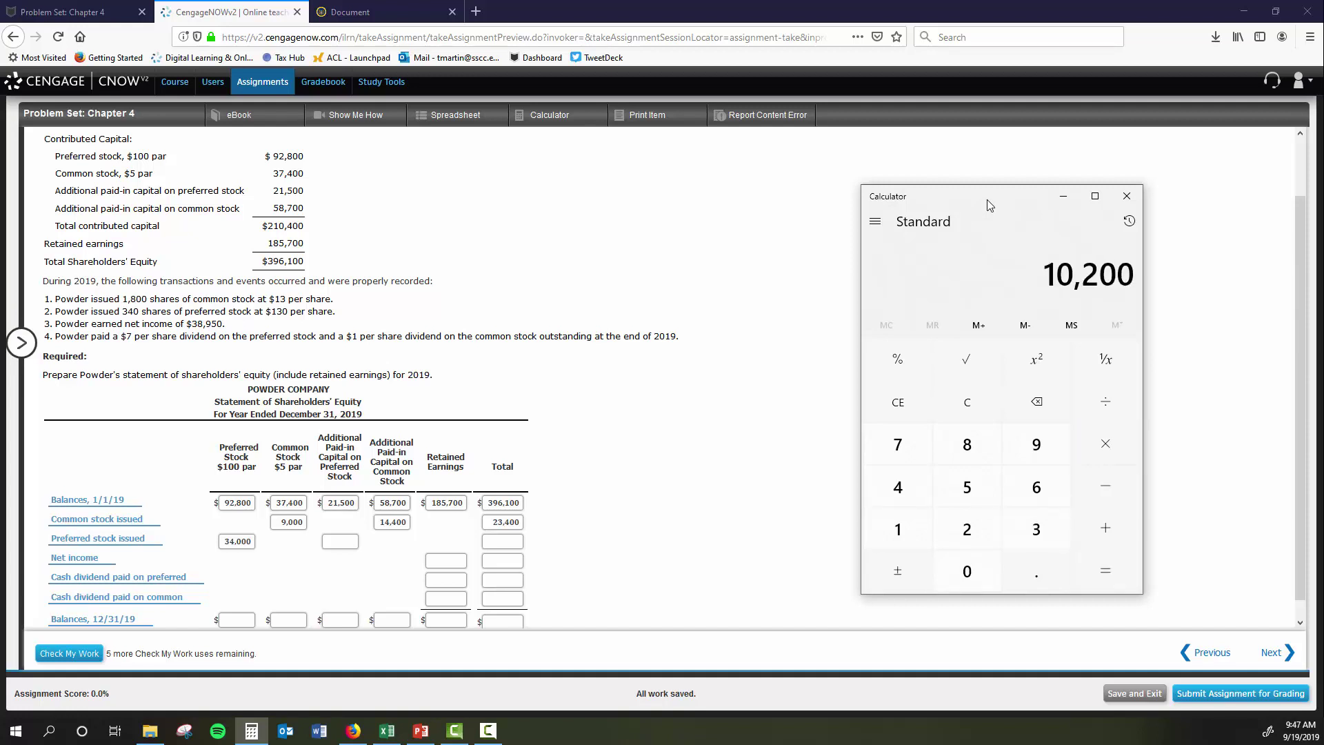
click(341, 542)
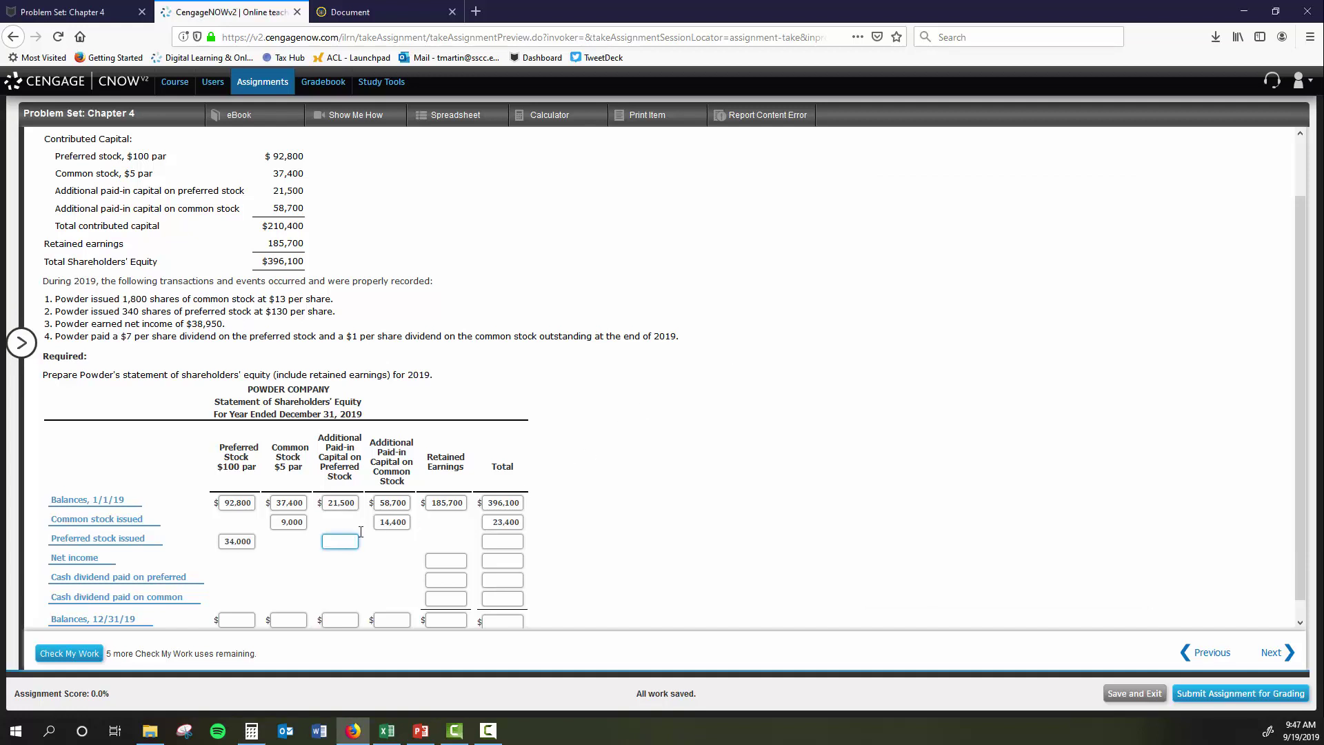
text(10,200)
Enter 44,200 as the total of the Preferred stock issued row.
key(Tab)
text(44)
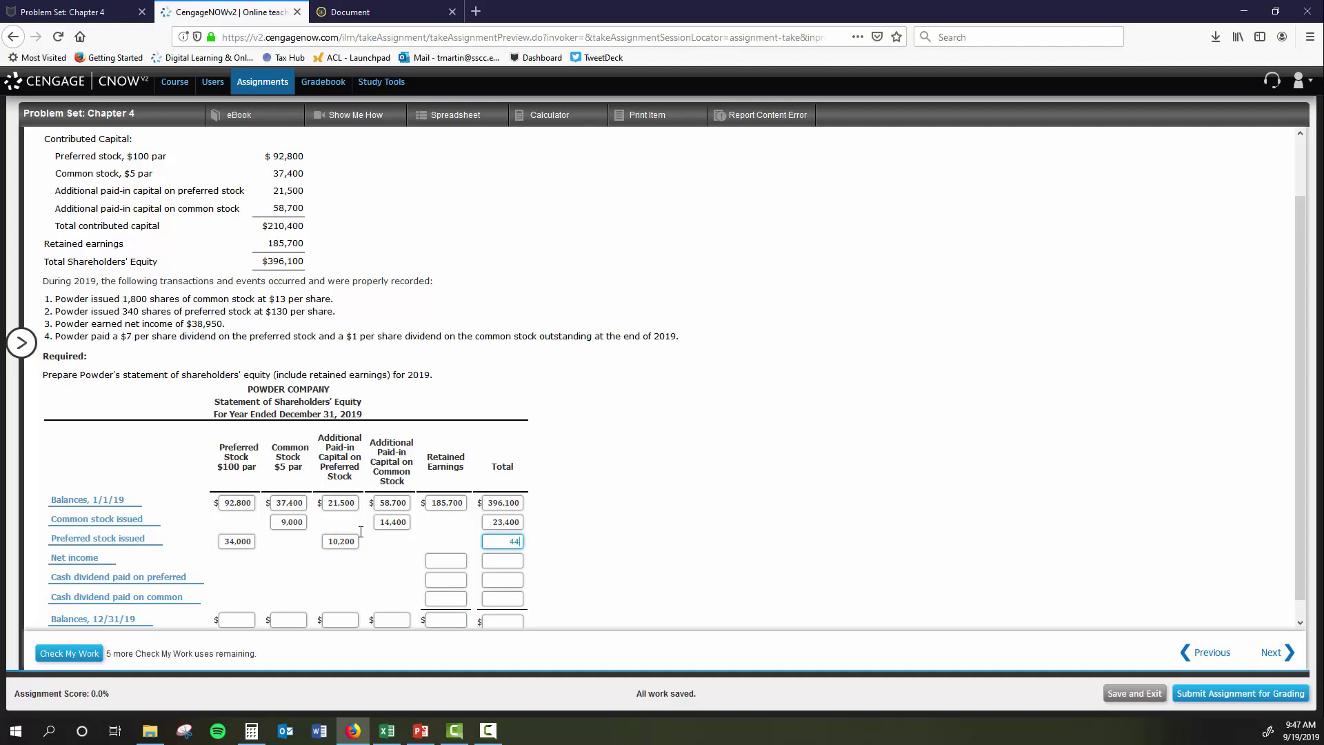
text(200)
key(Tab)
Check the work entered so far in the statement of shareholders' equity.
click(434, 559)
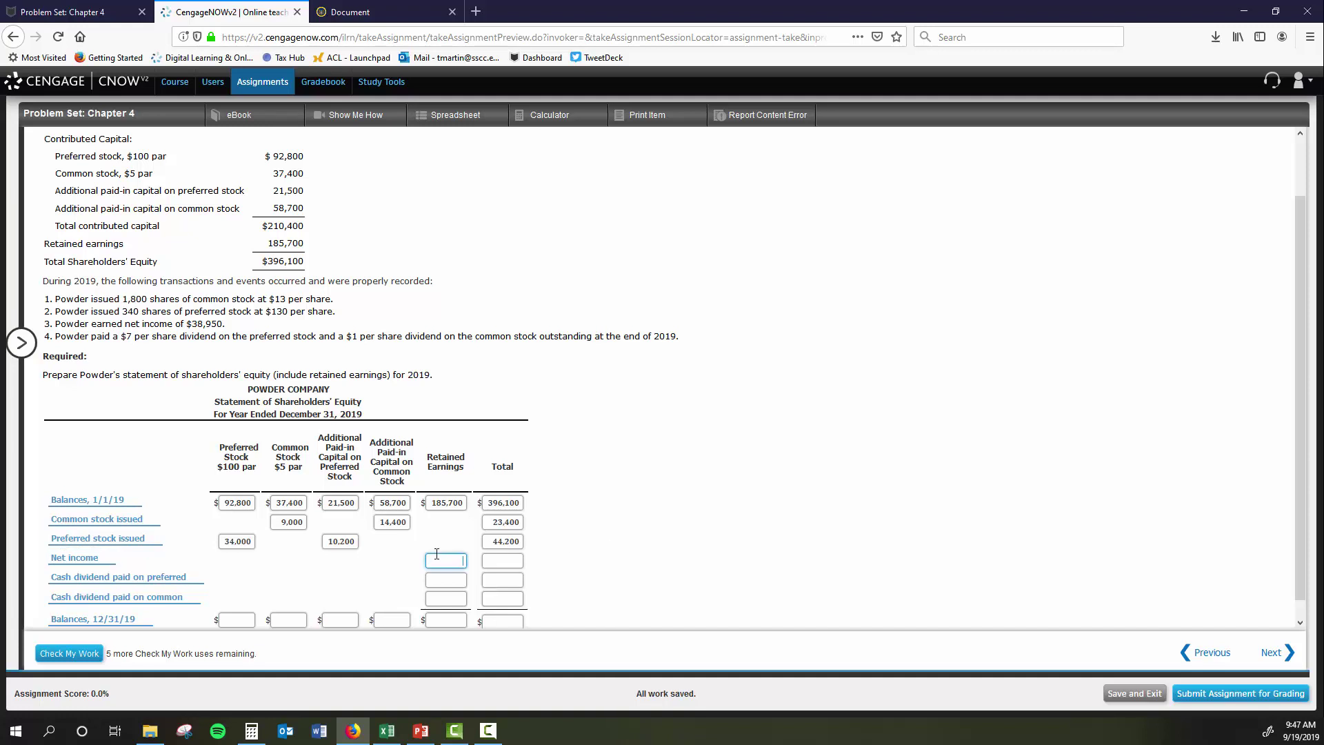
scroll(619, 464, down, 1)
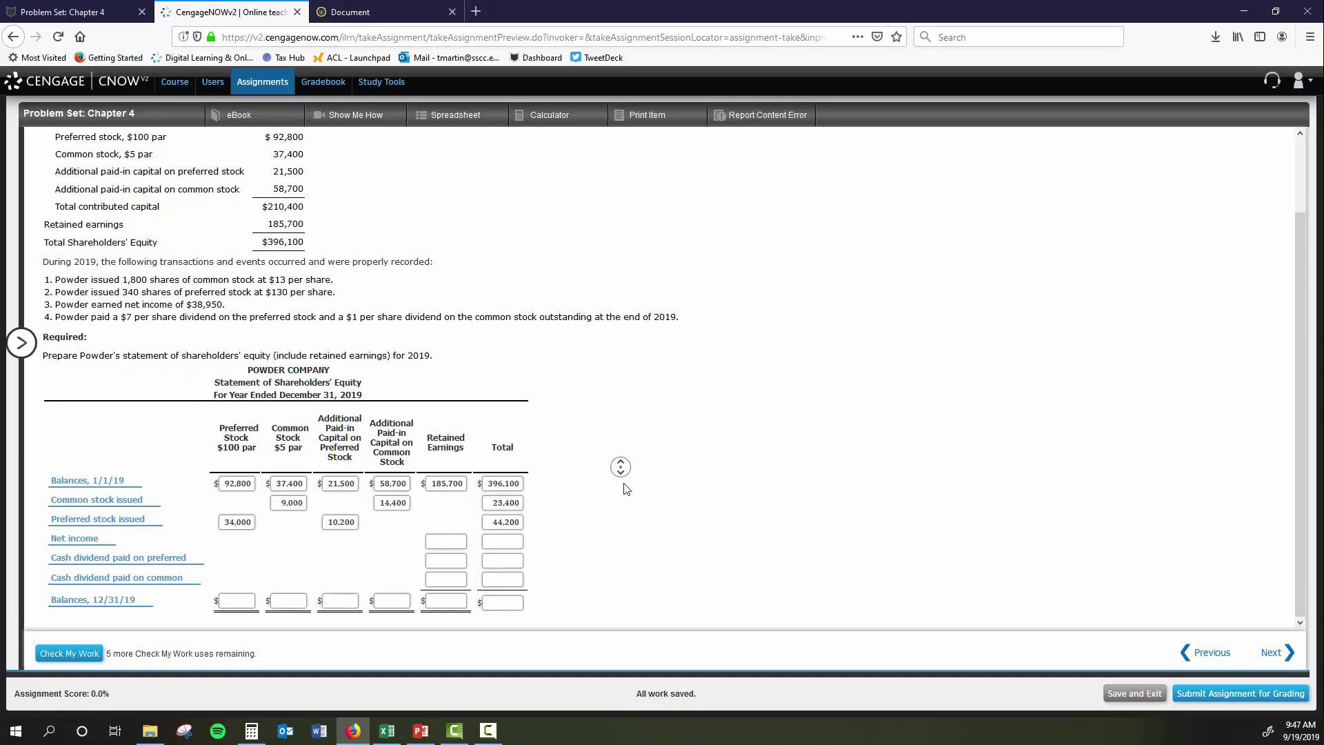
click(69, 653)
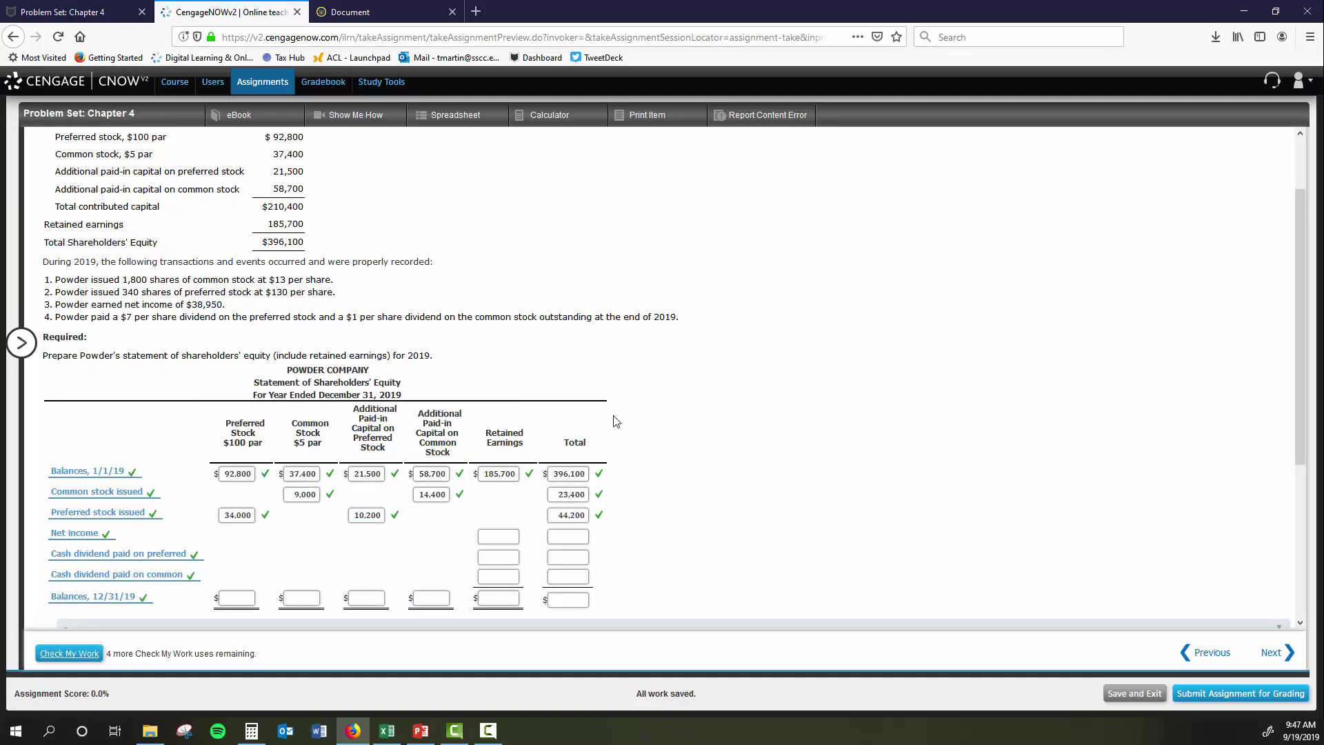
Enter 38,950 as net income under both Retained Earnings and Total in the Net income row.
click(491, 536)
text(38,)
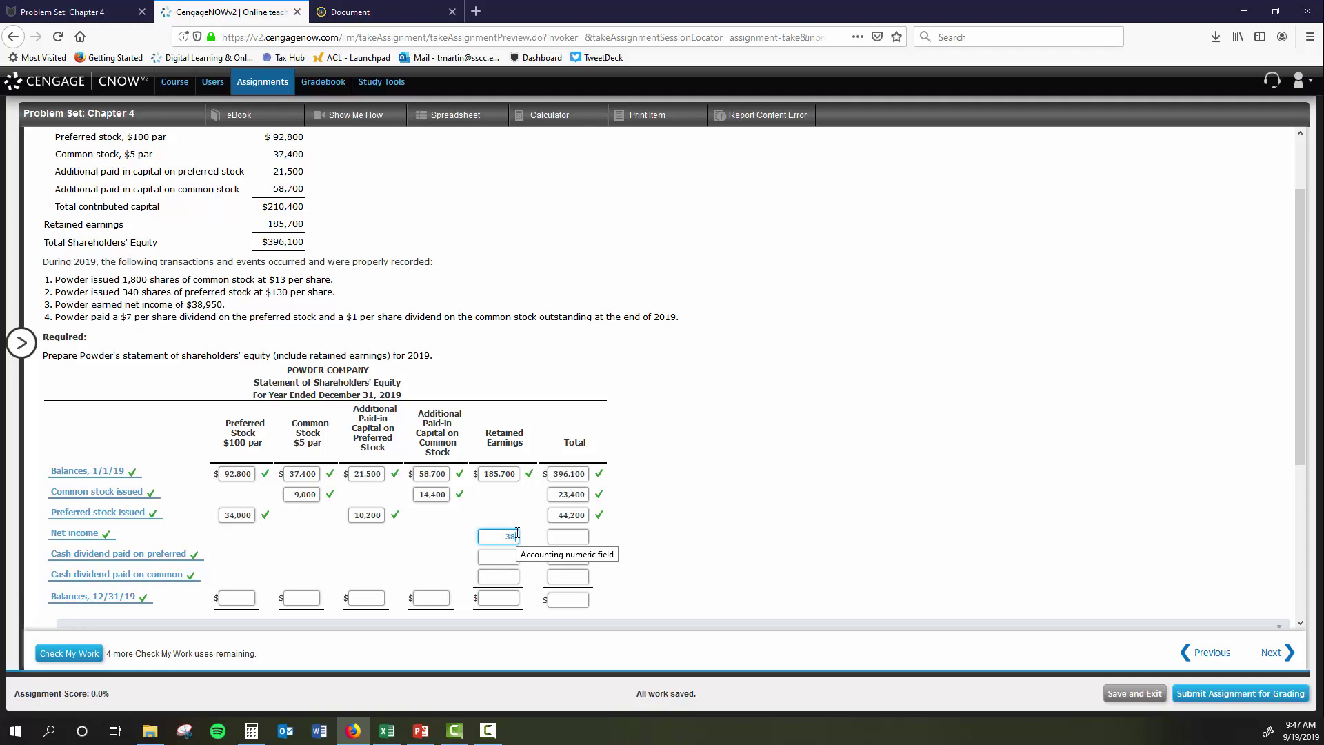
text(950)
key(Tab)
text(38,950)
key(Tab)
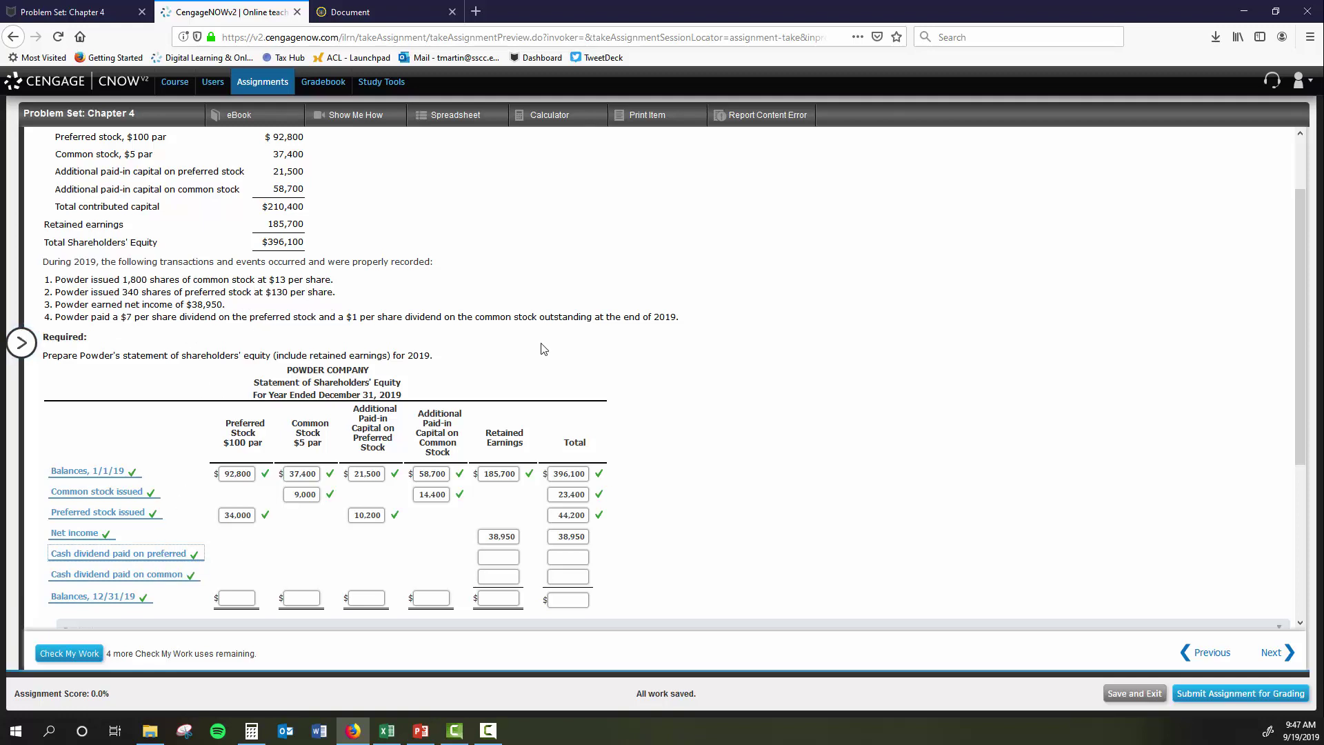
Switch to Calculator and divide the 92,800 preferred stock balance by its 100 par to get the beginning preferred shares.
key(alt+Tab)
drag(958, 210, 951, 210)
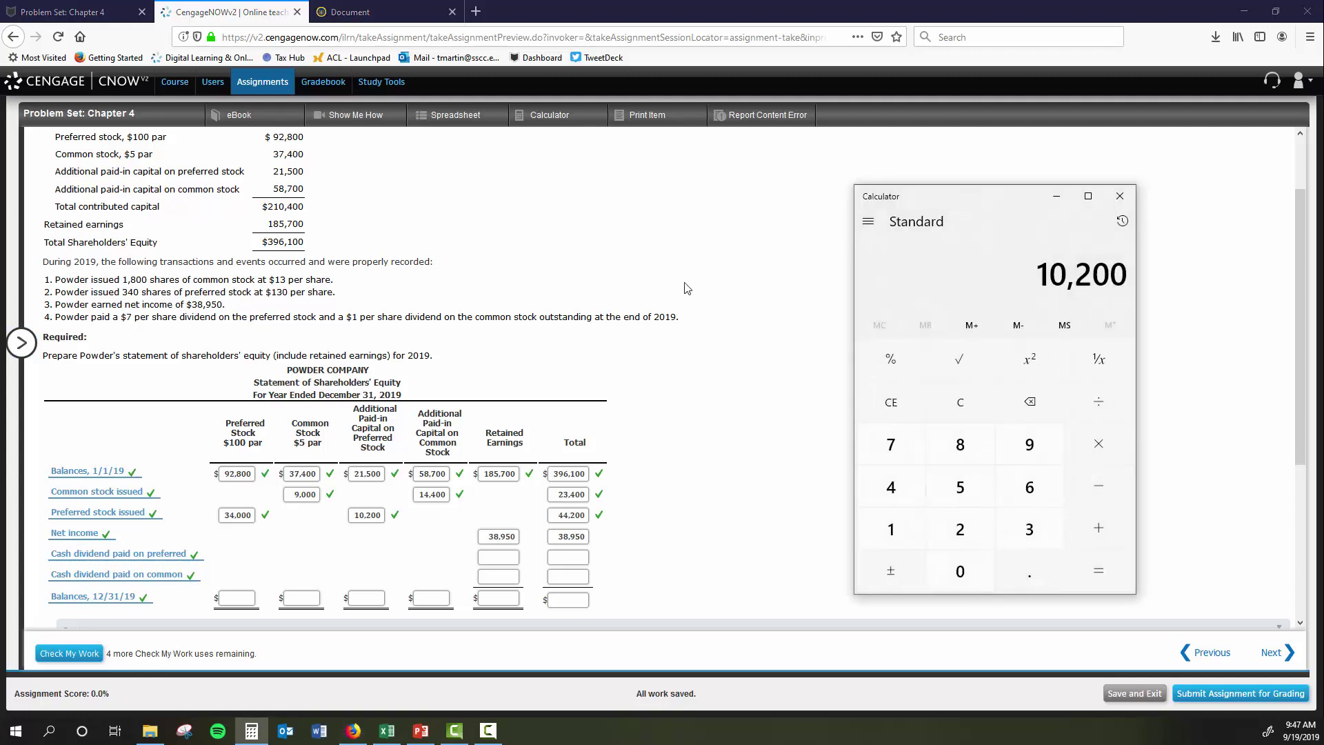
scroll(444, 229, up, 2)
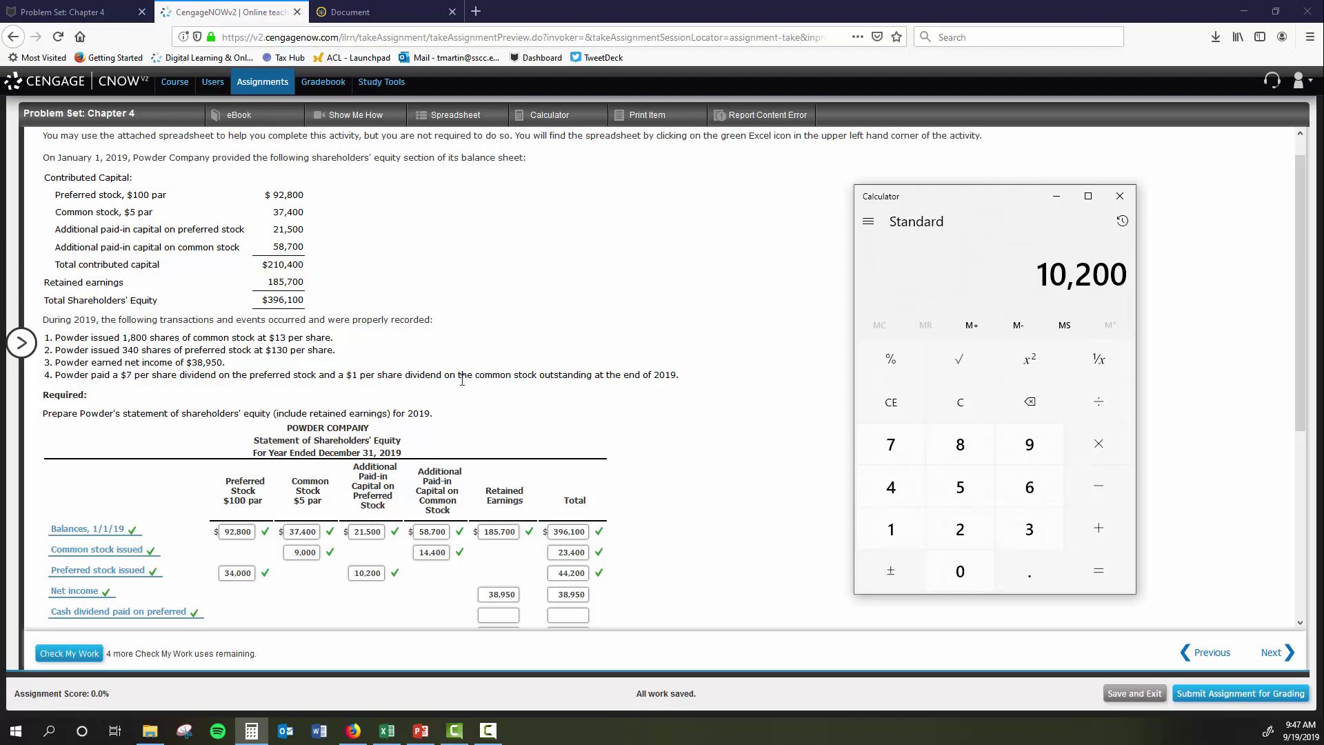
click(960, 402)
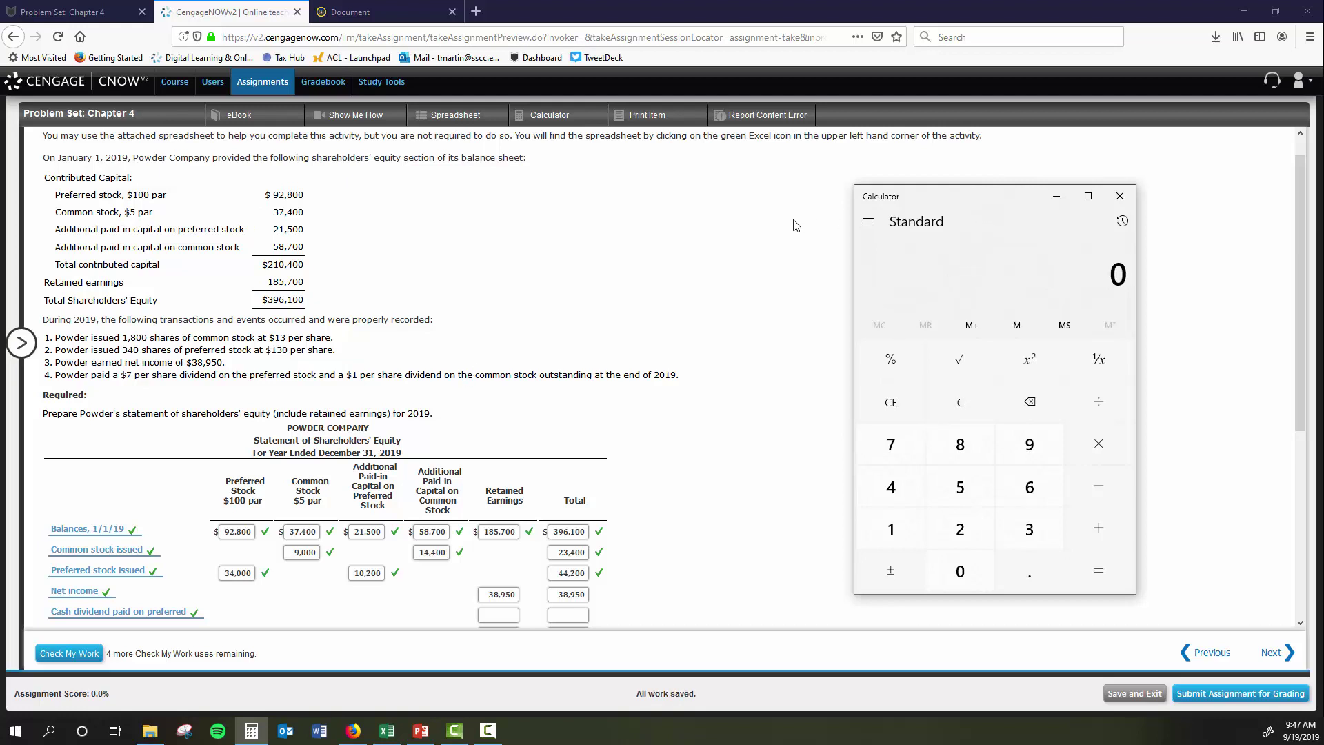
drag(961, 209, 833, 216)
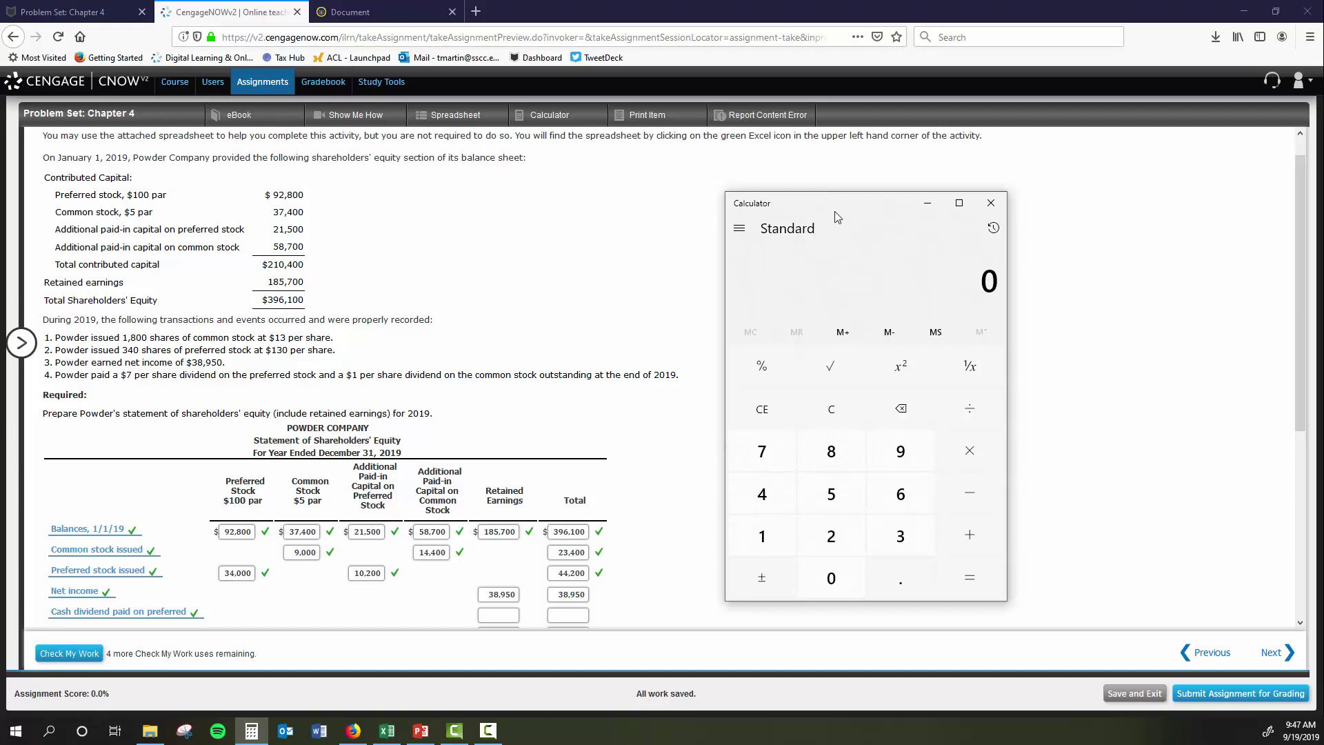
text(92800)
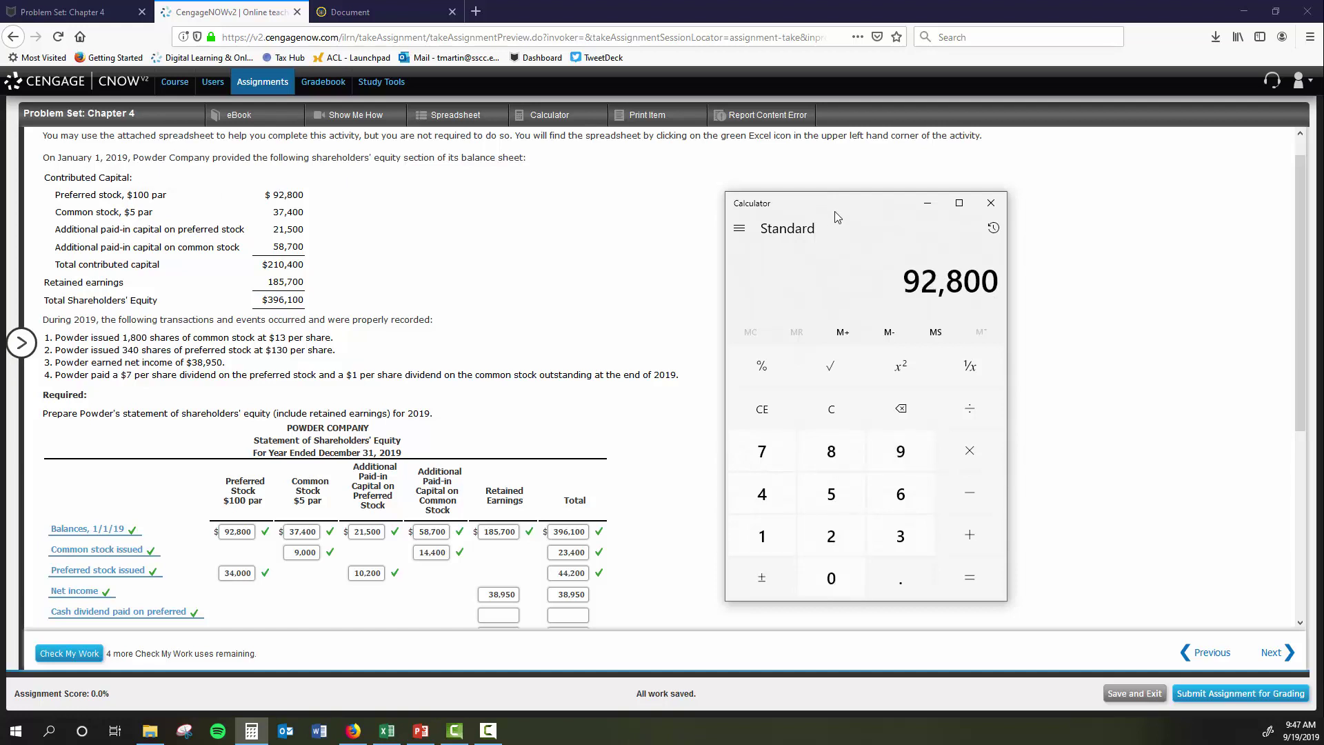
key(slash)
text(100)
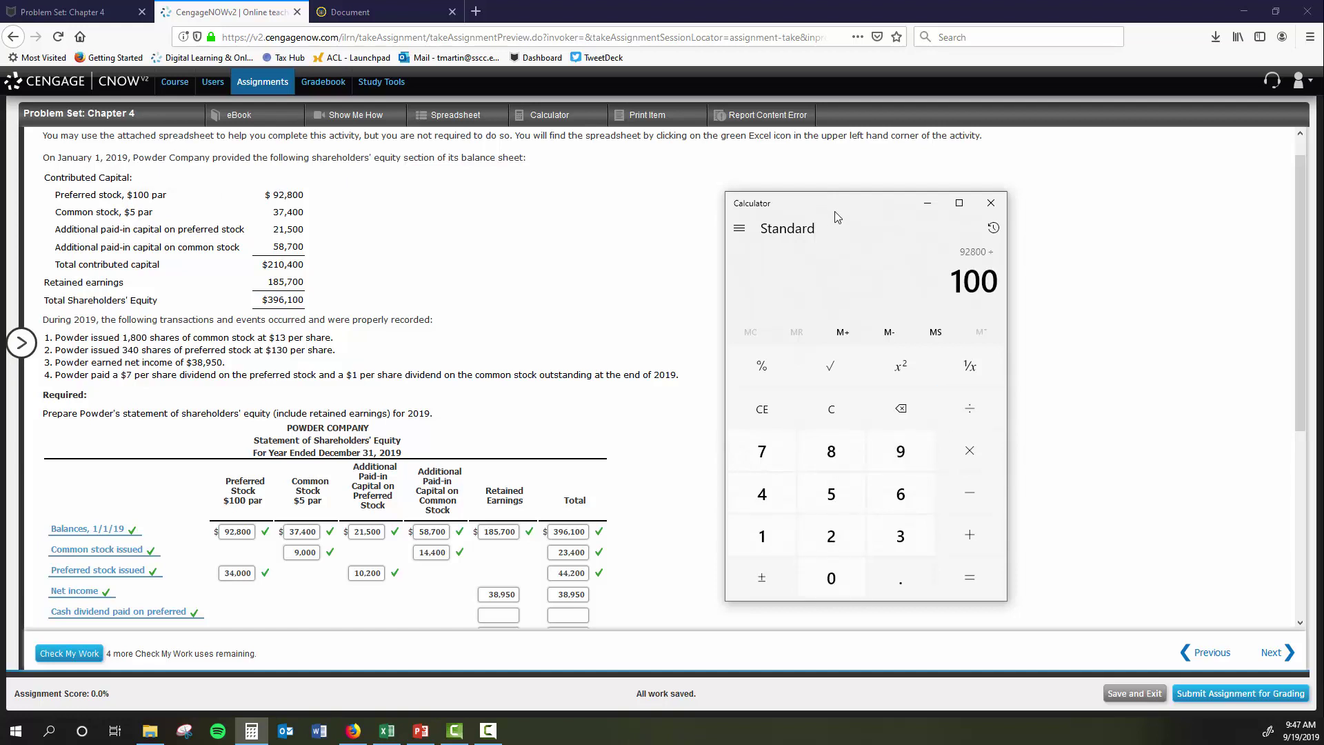
key(Return)
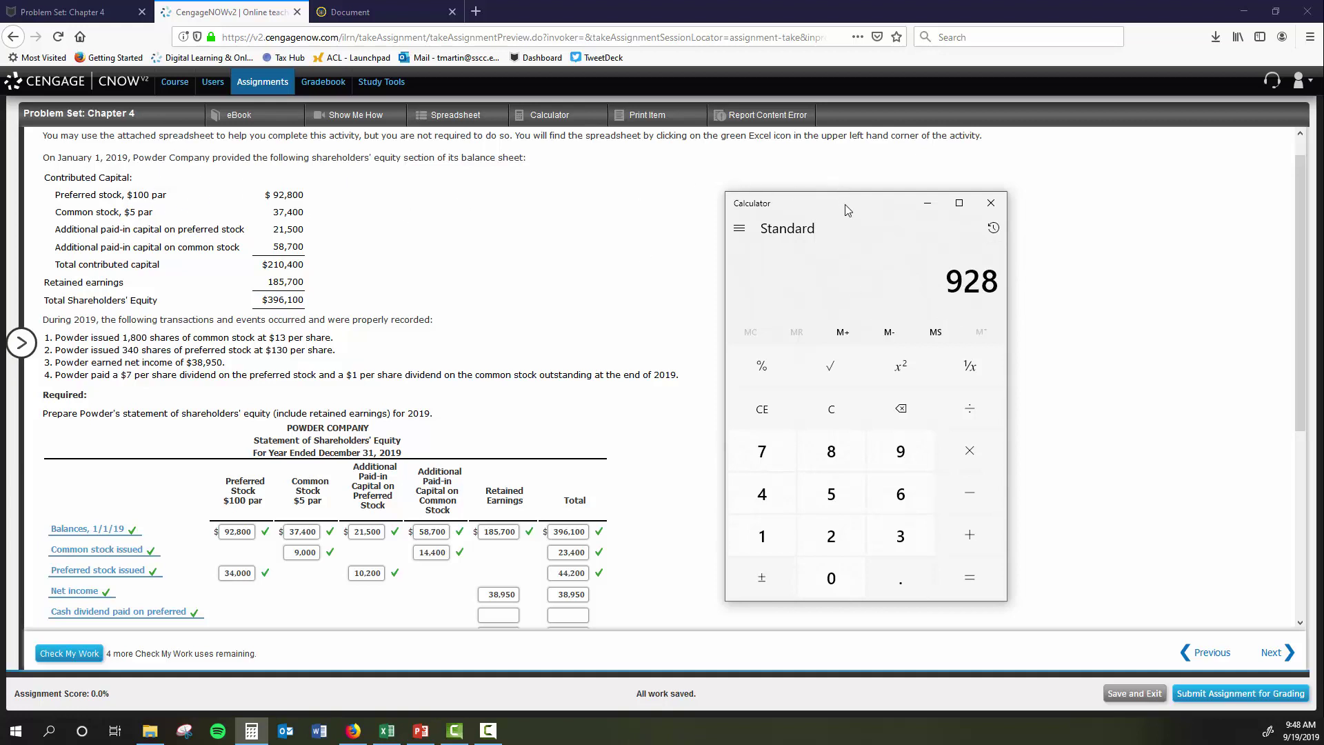
Add the 340 newly issued preferred shares to the result and multiply by the $7 dividend per share.
drag(846, 207, 842, 202)
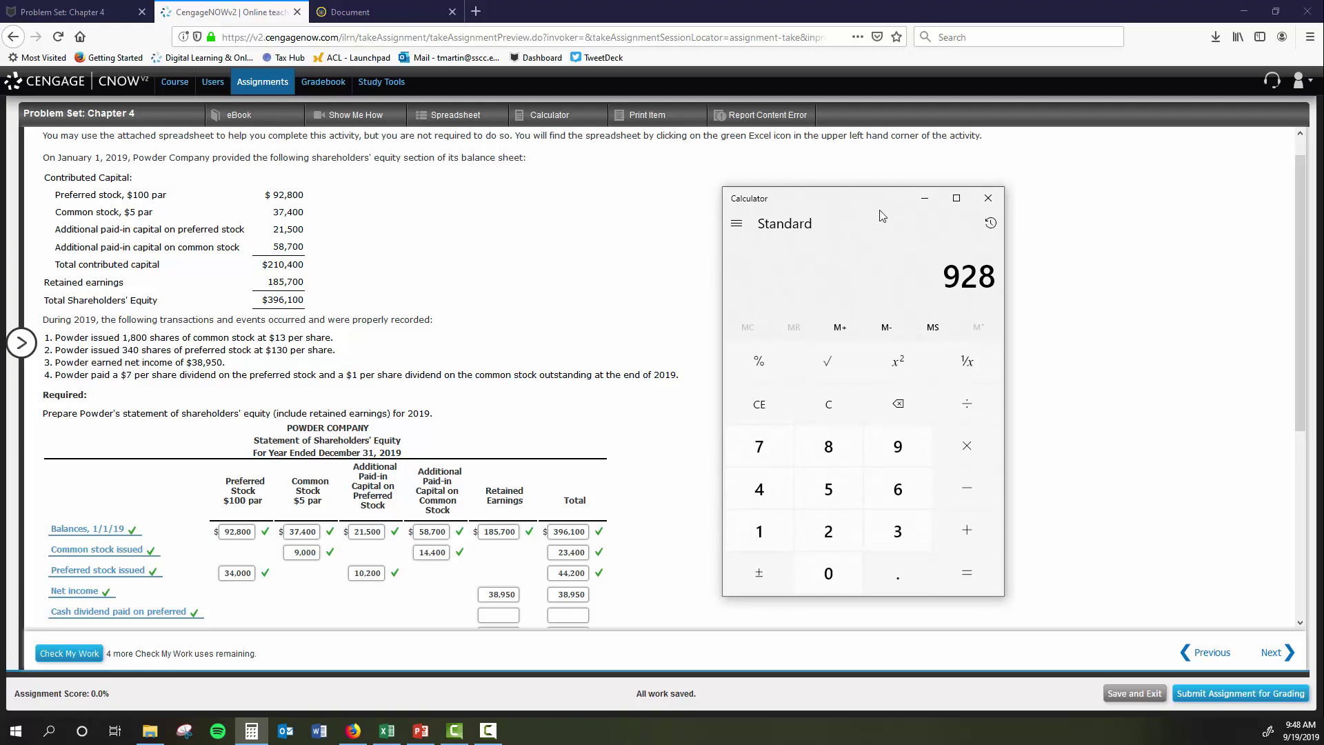
key(plus)
text(340)
key(Return)
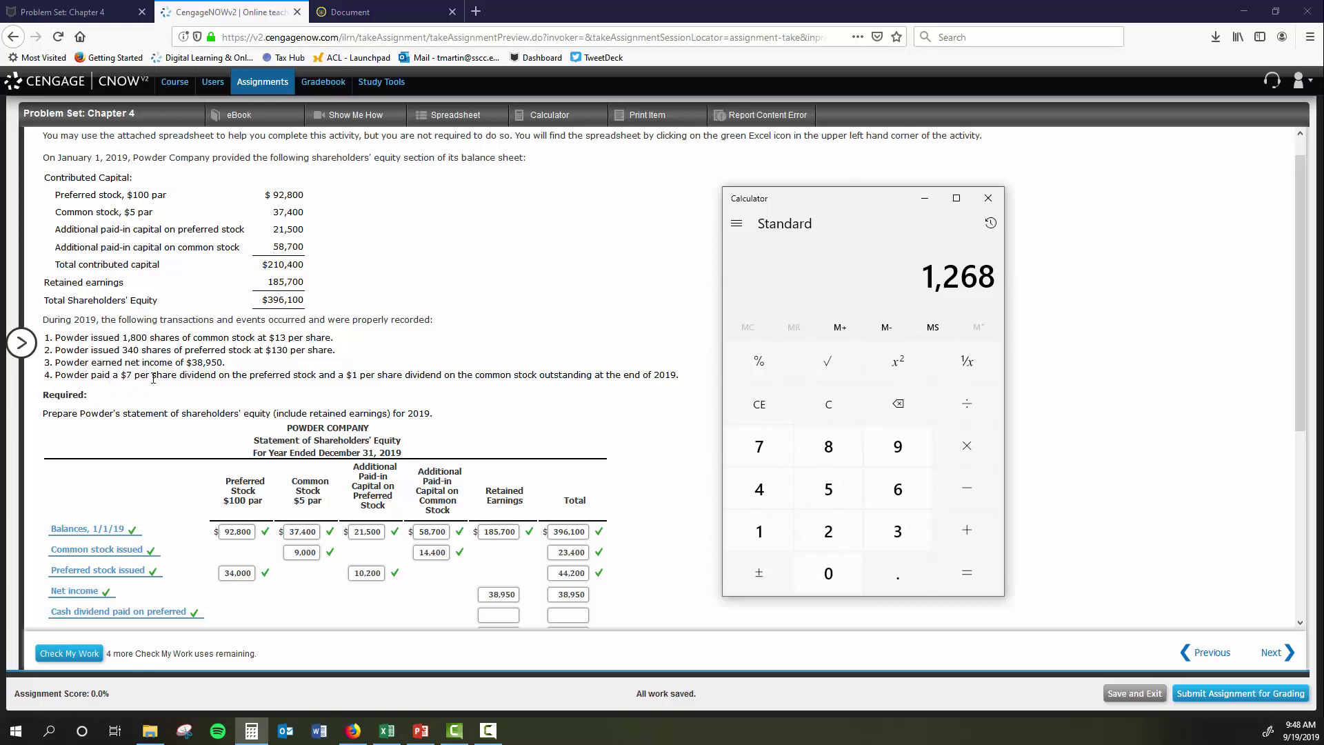
drag(861, 213, 845, 208)
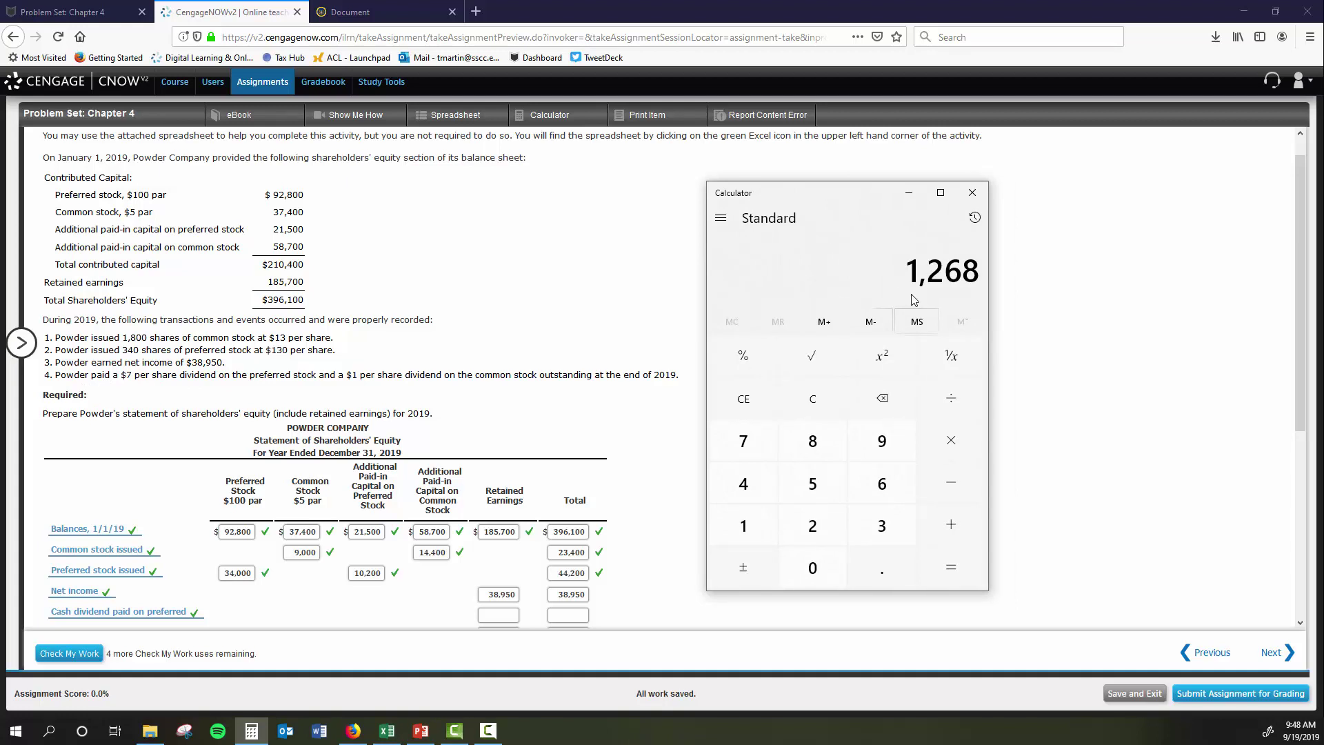
key(asterisk)
key(7)
key(Return)
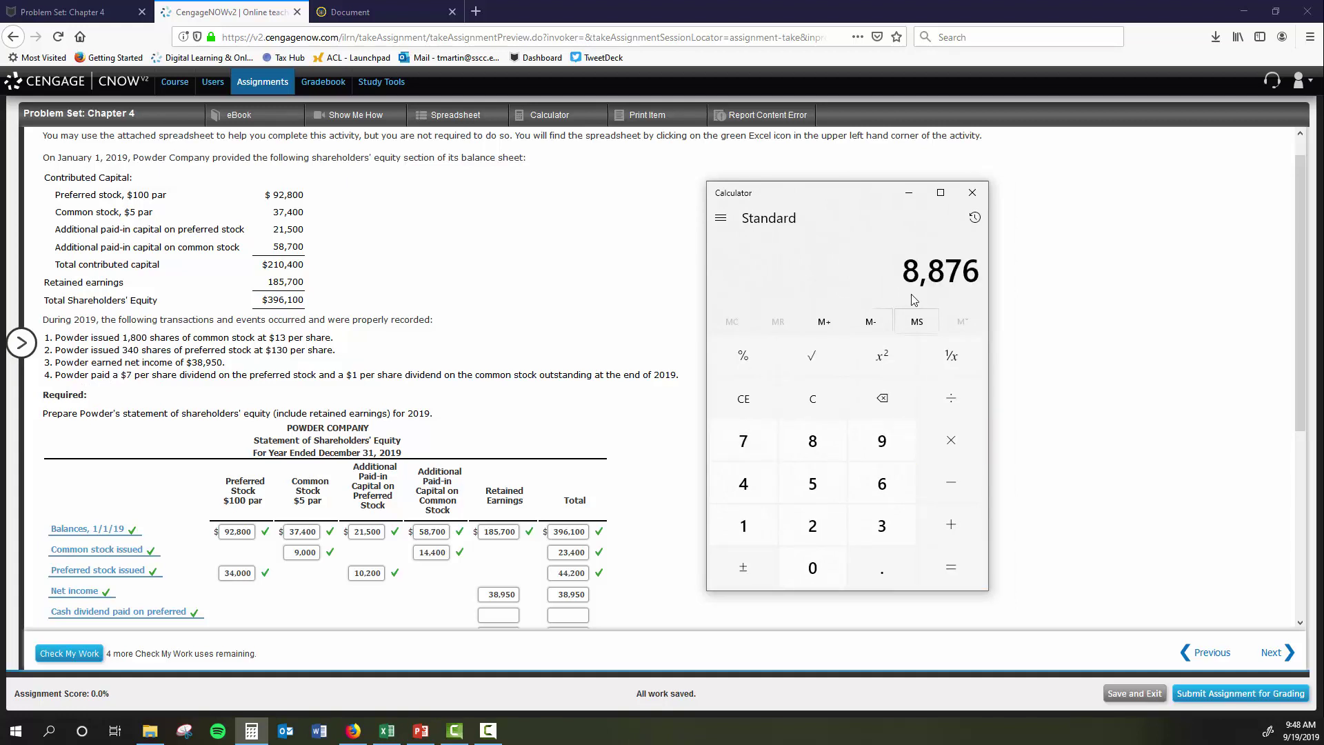
Enter 8,876 under Retained Earnings and Total in the Cash dividend paid on preferred row of the problem set.
click(617, 297)
scroll(617, 325, down, 5)
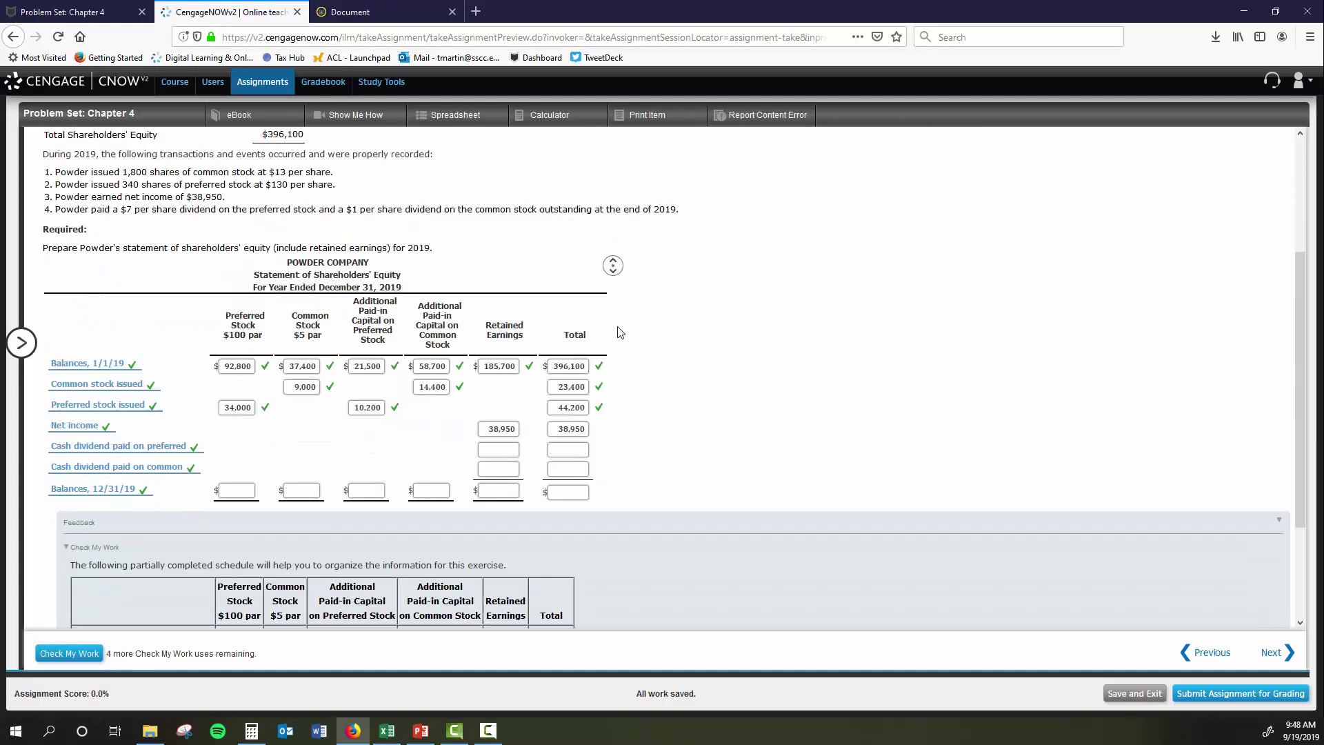
click(510, 430)
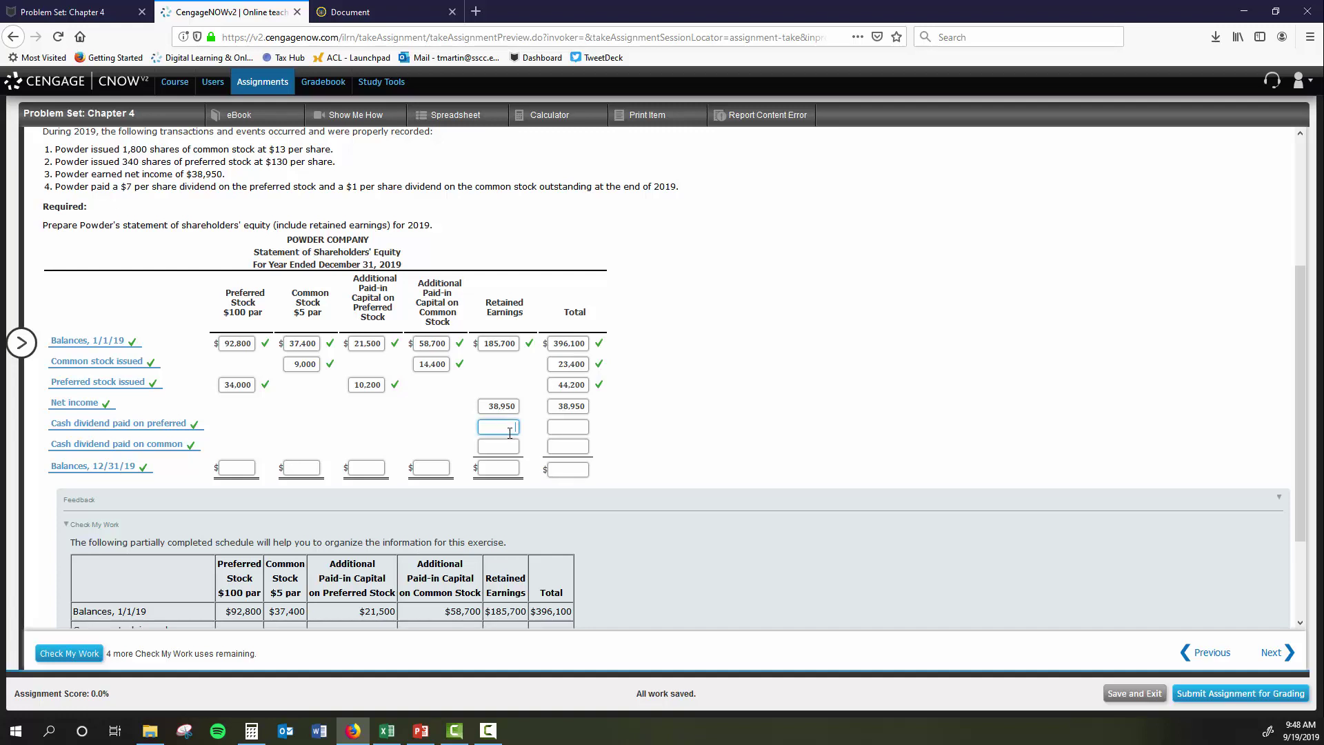
text(8,8)
text(76)
key(Tab)
scroll(771, 440, up, 1)
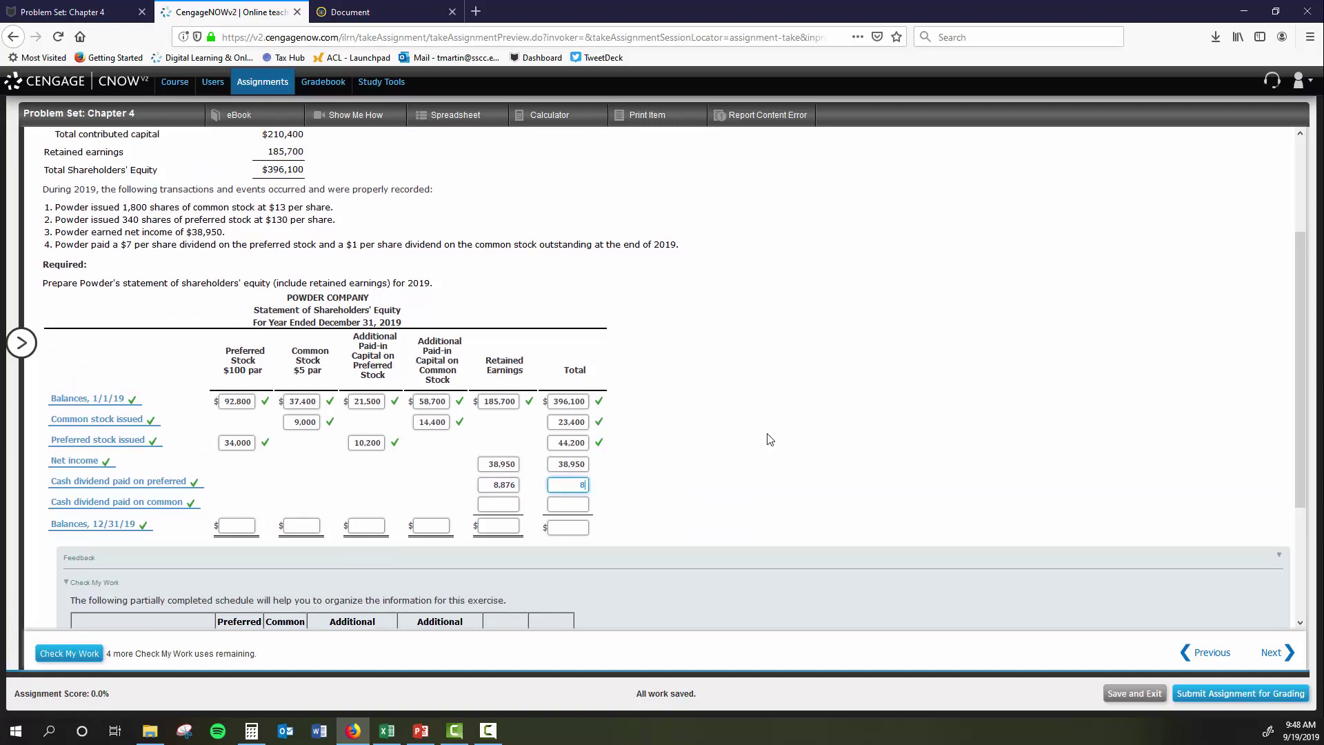
text(8876)
click(770, 440)
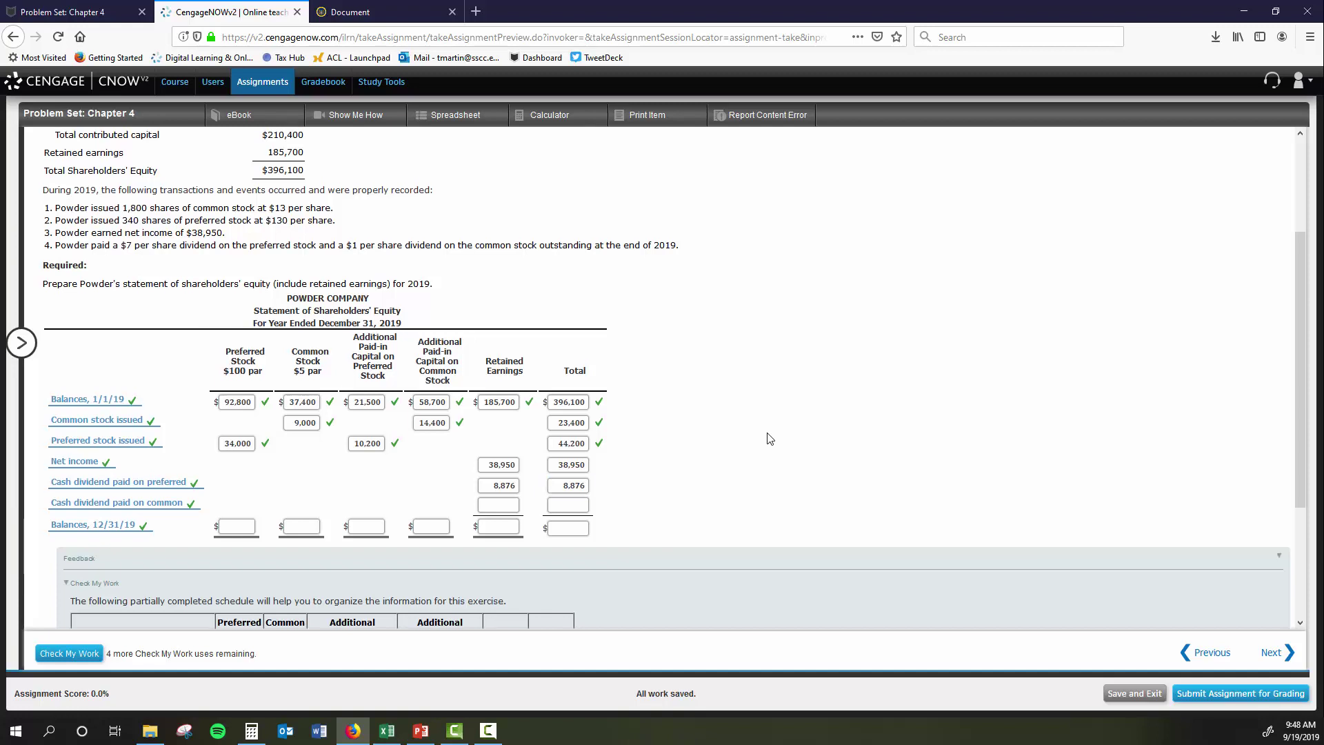
In Calculator, divide the 37,400 common stock balance by 5 and add the 1,800 issued shares to get the common dividend.
scroll(771, 439, up, 1)
key(alt+Tab)
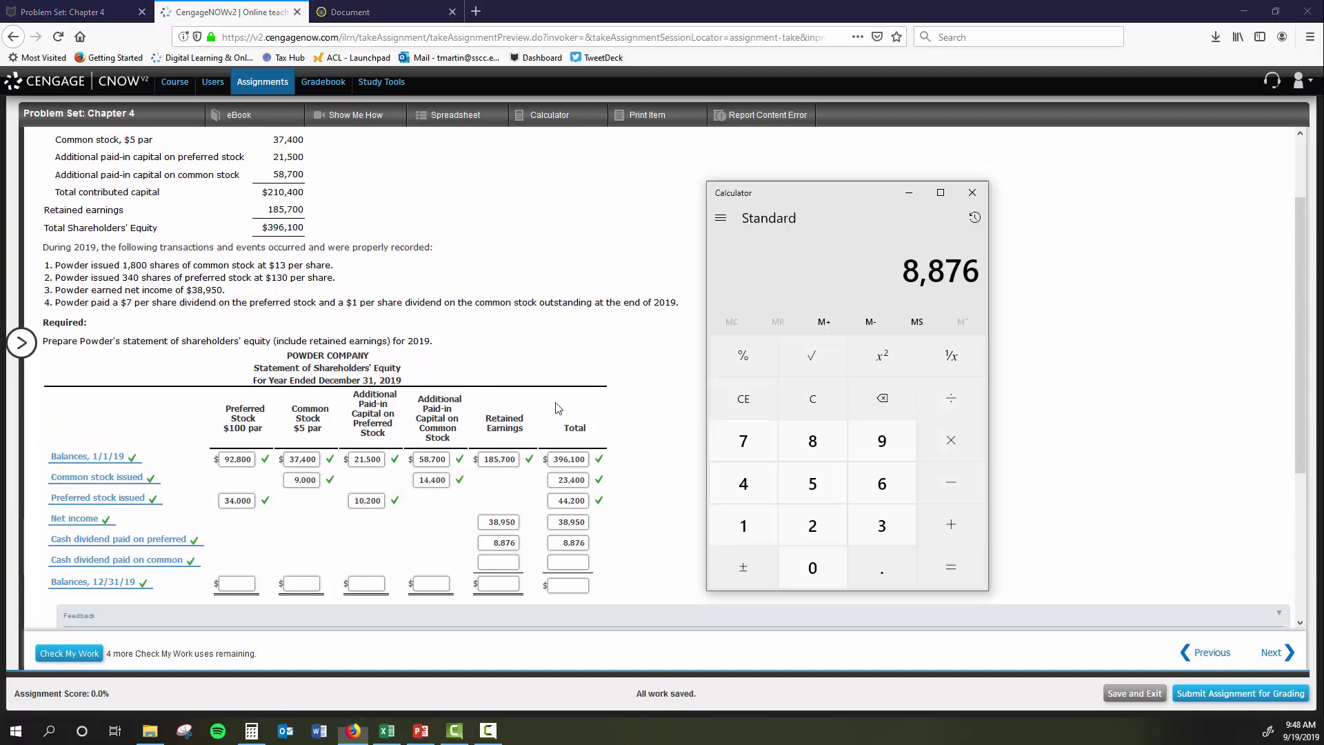
click(743, 398)
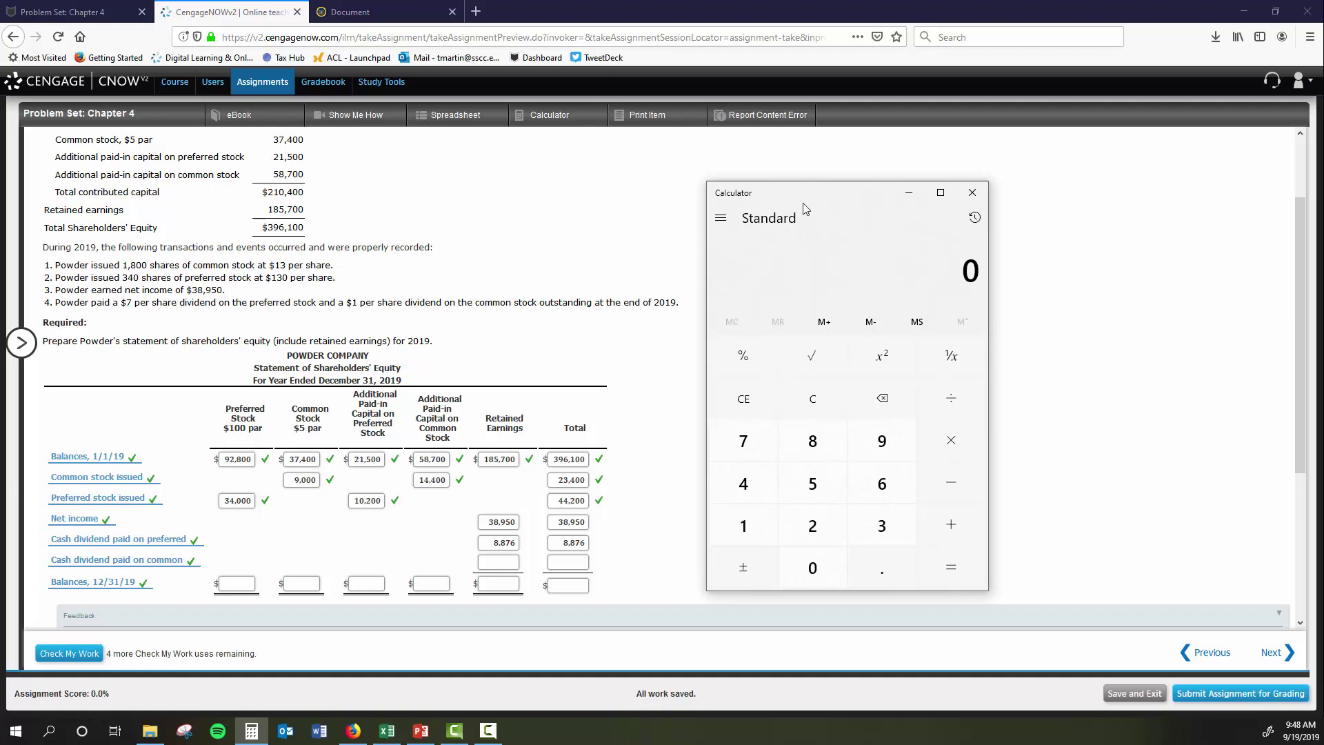
text(37400)
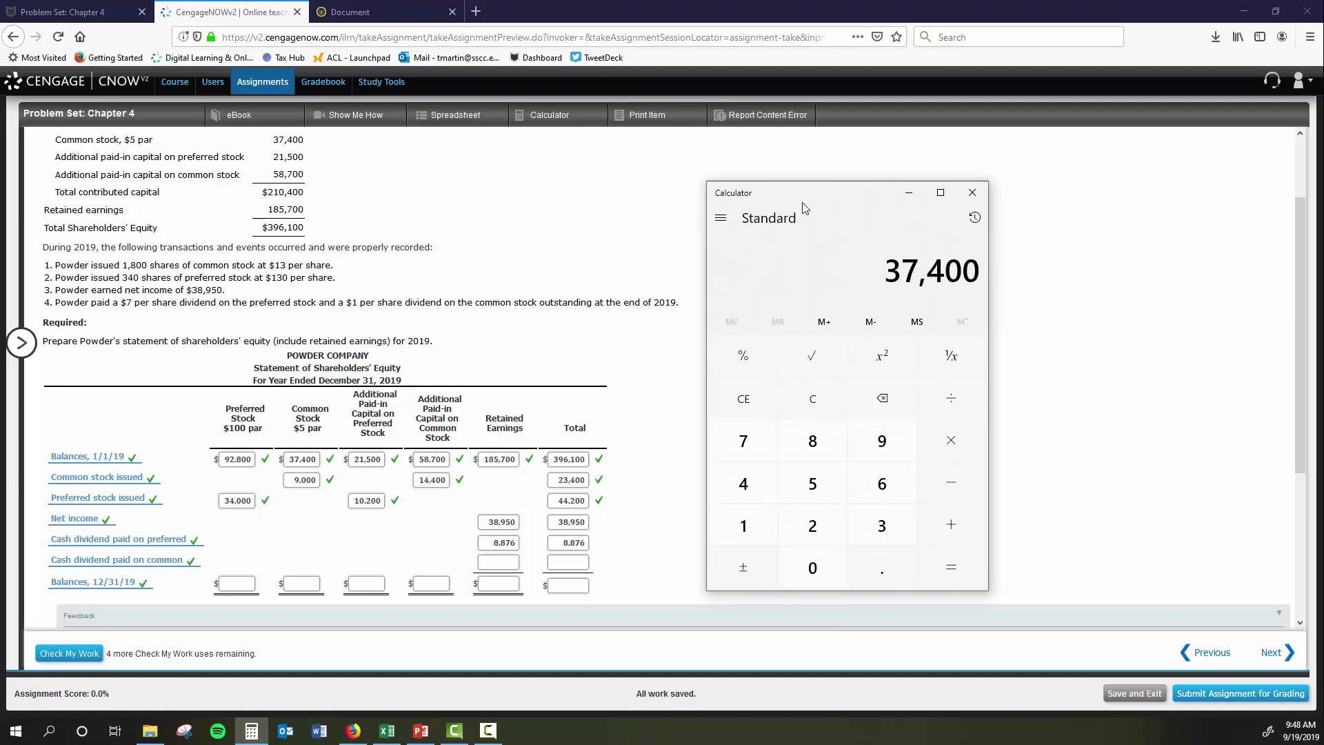
key(slash)
text(5)
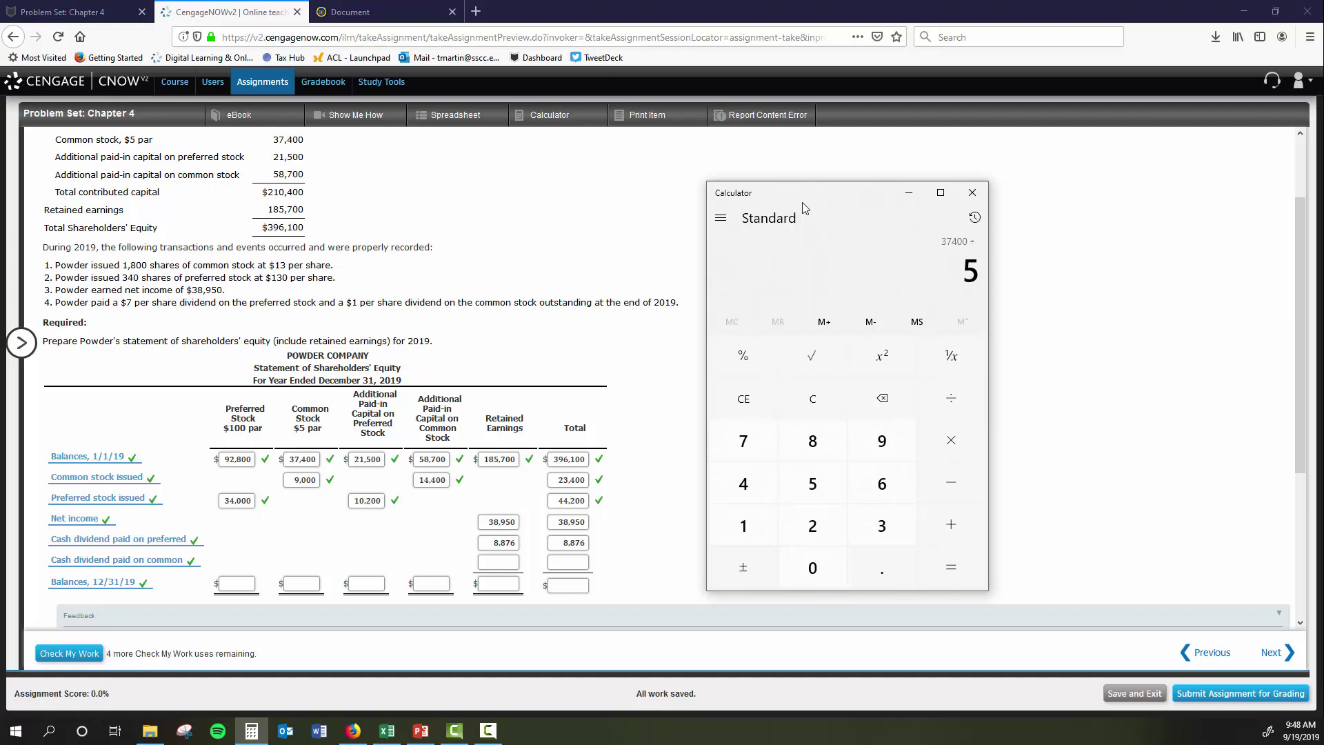
key(Return)
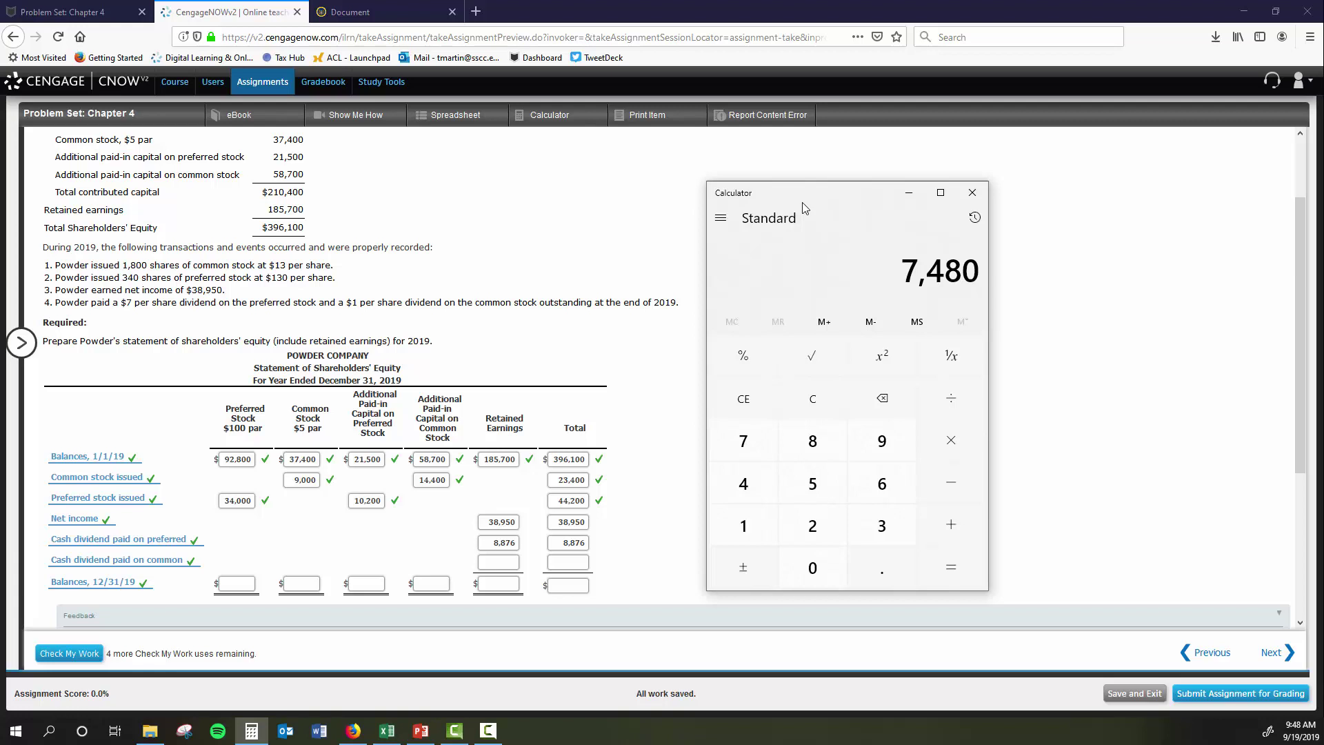
key(plus)
text(1800)
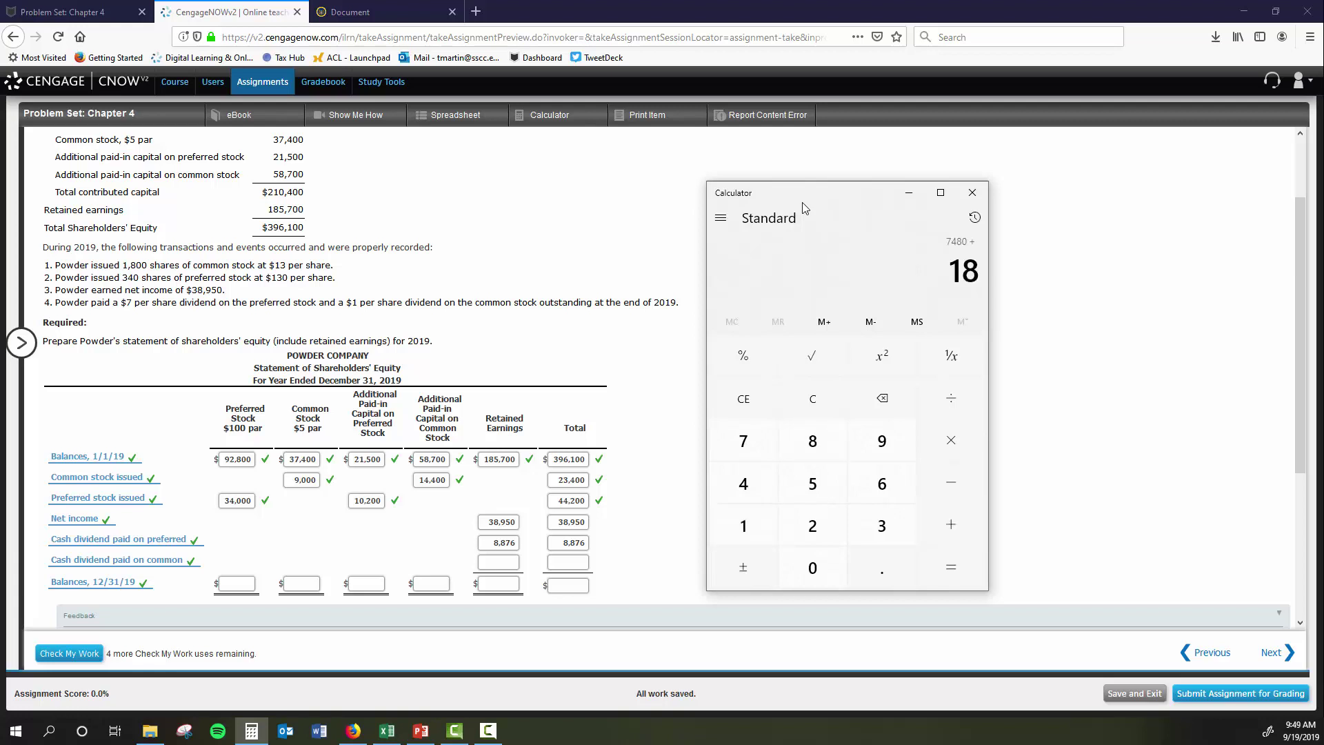
key(Return)
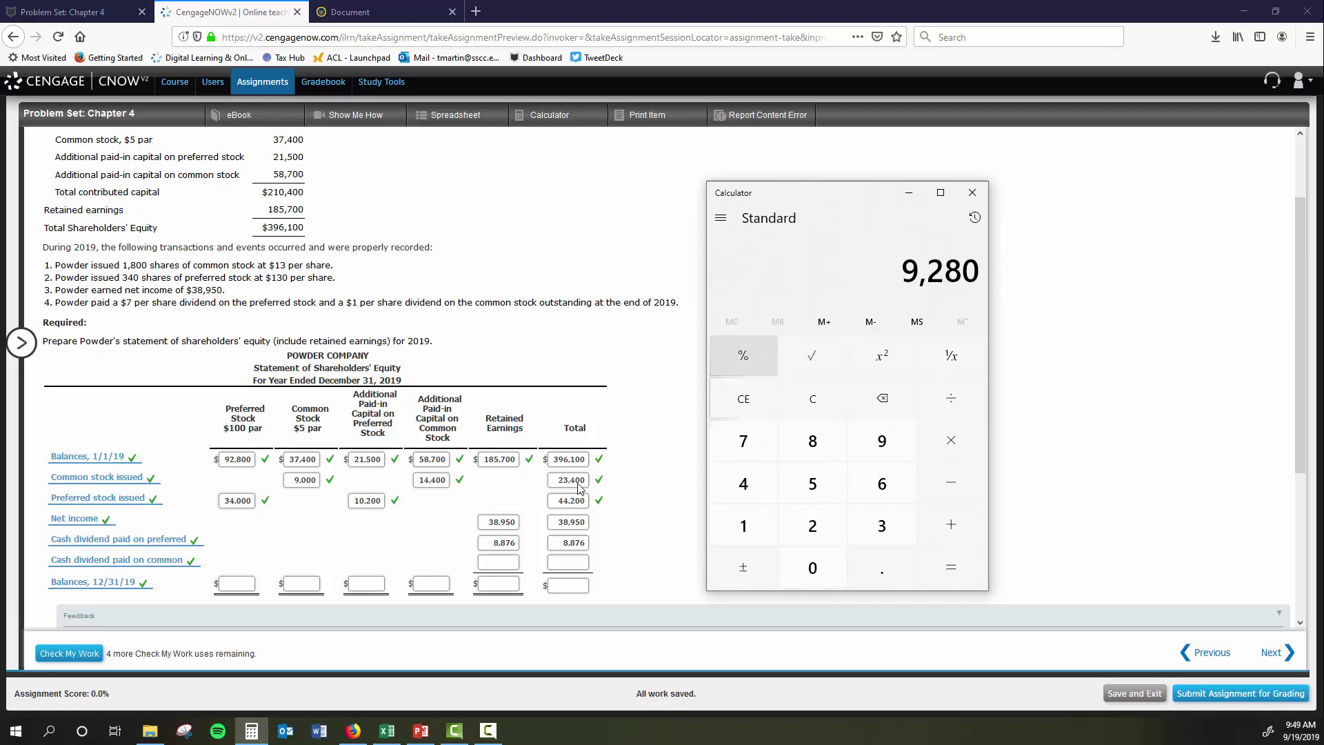
Enter 9,280 under Retained Earnings and Total in the Cash dividend paid on common row of the problem set.
click(495, 556)
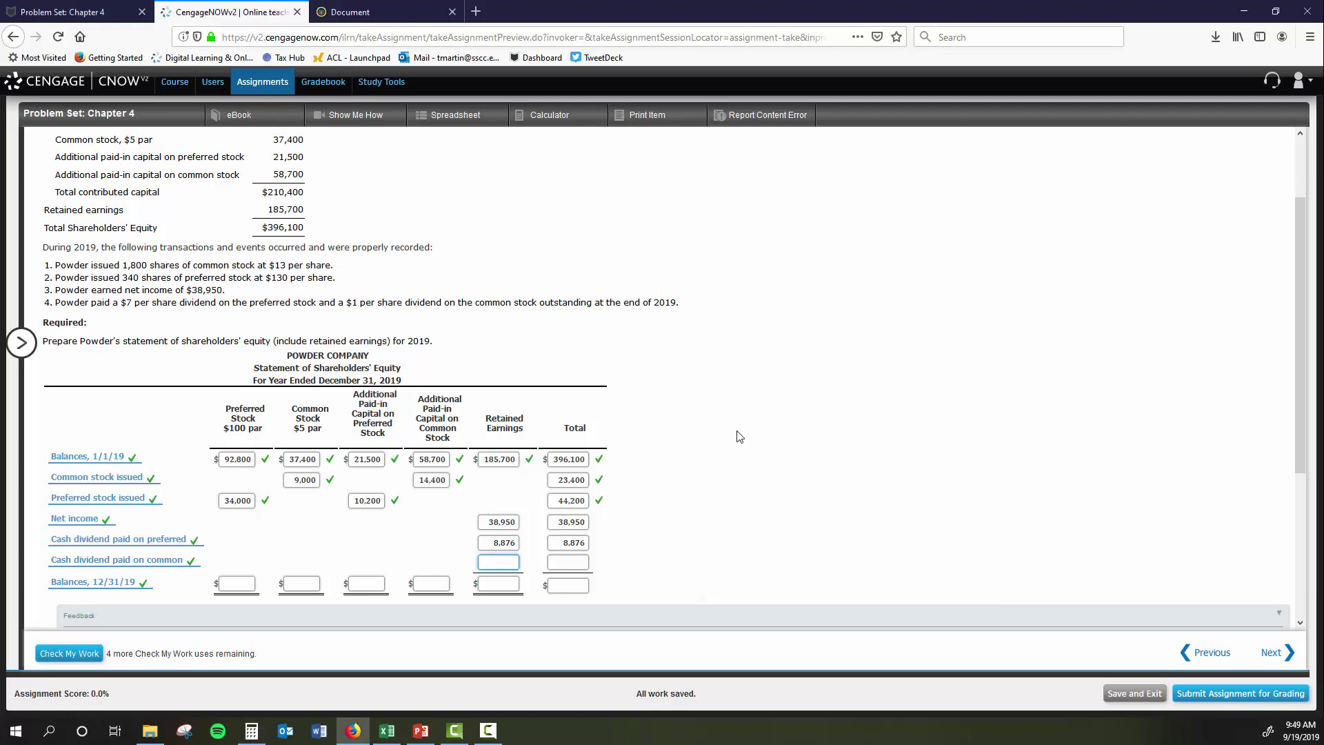
text(9280)
key(Tab)
text(9280)
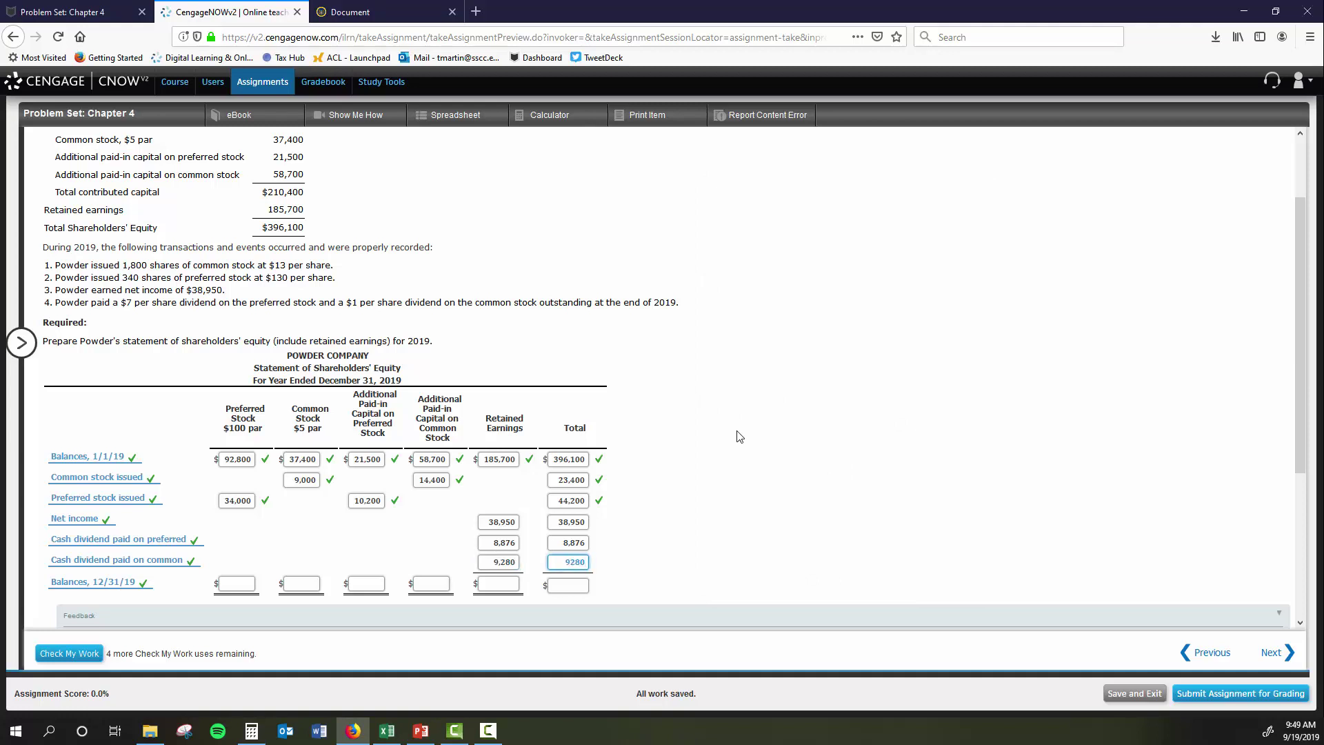
click(739, 436)
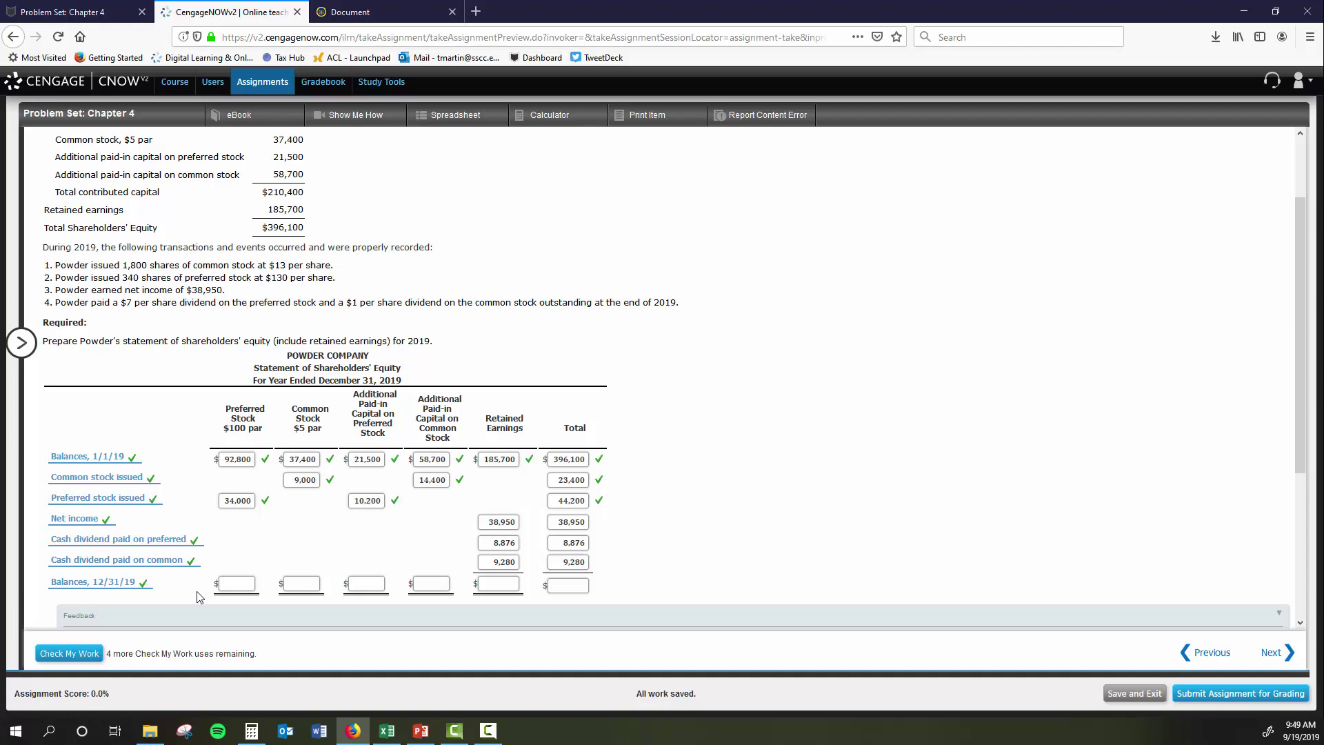